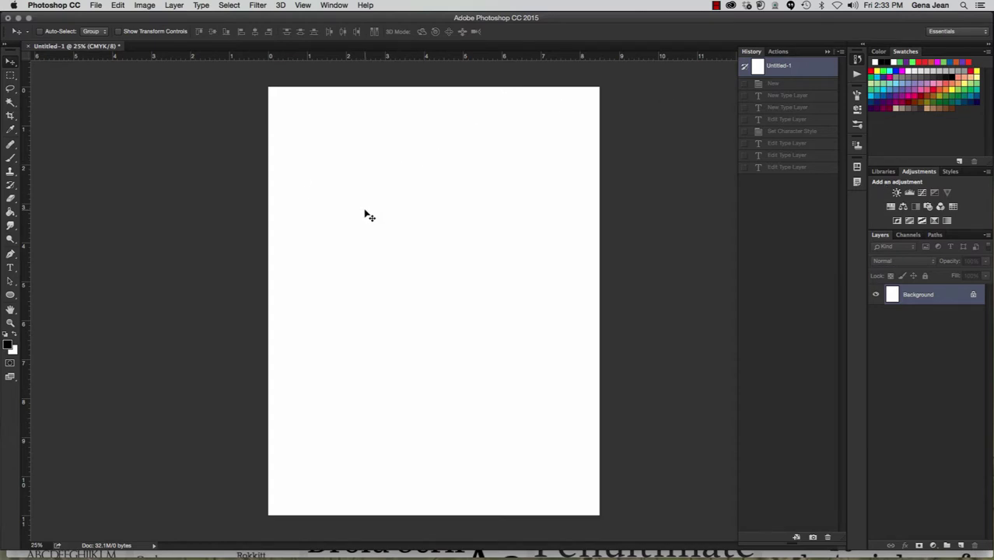
# - Type 'Example' near the top of the page in Adelle Regular, ending with a curly closing quote
pyautogui.press('t')
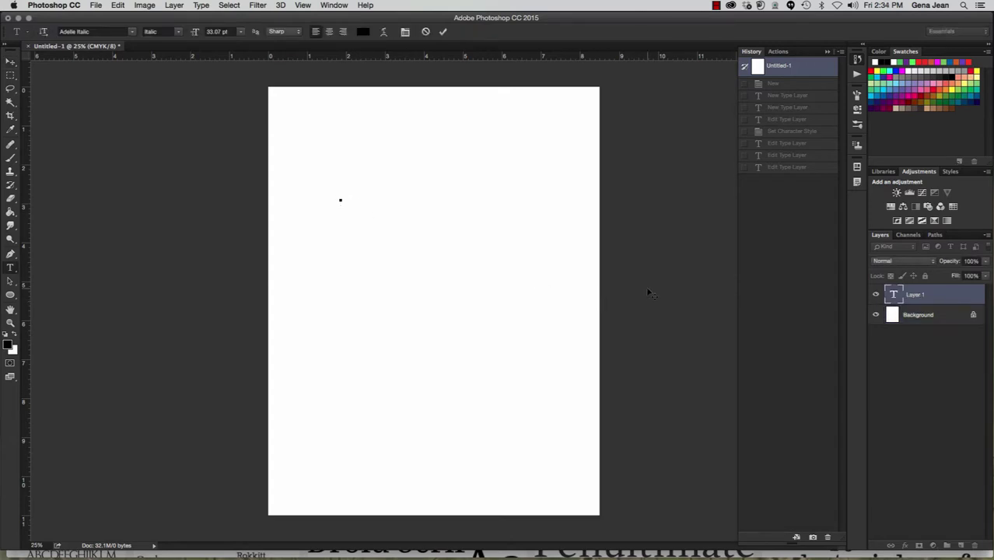
pyautogui.write('Example')
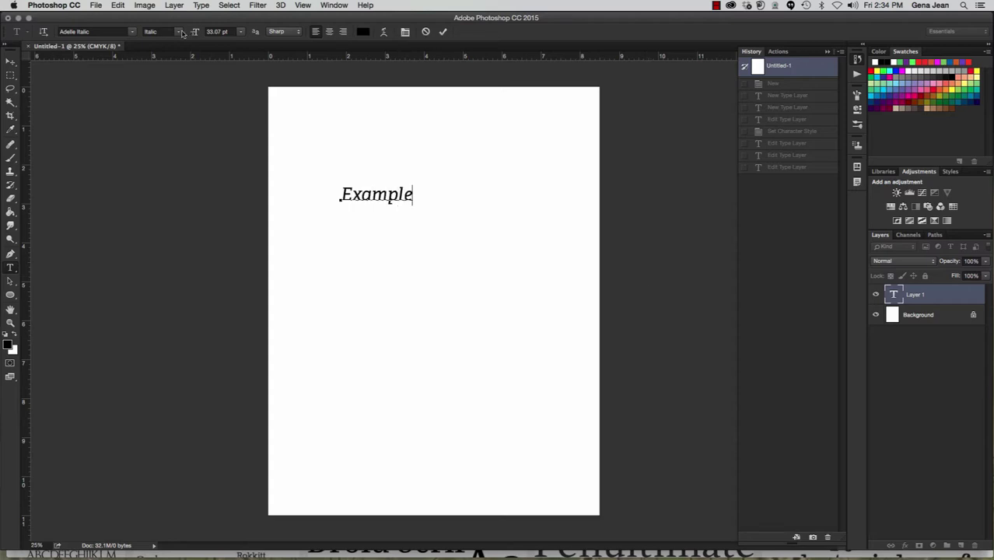
pyautogui.click(178, 31)
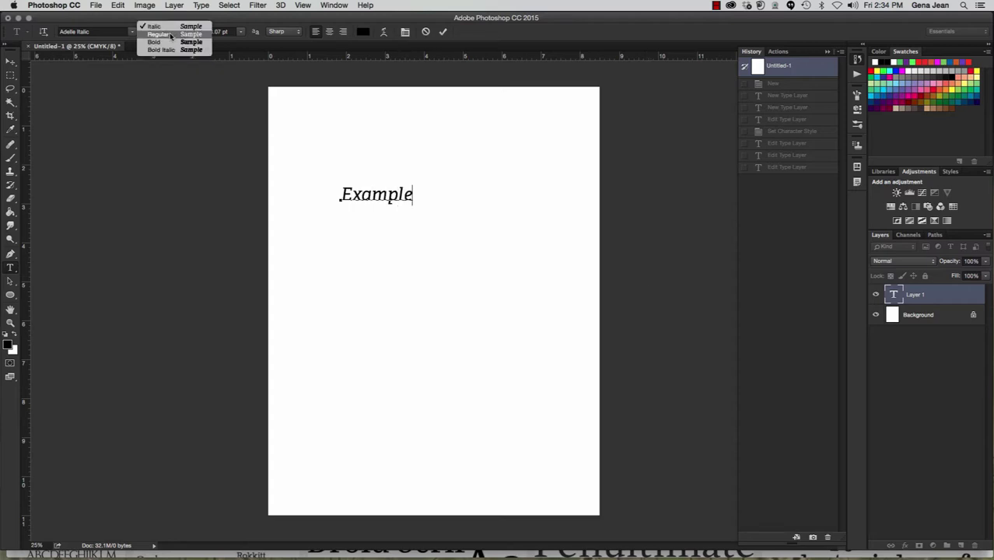
pyautogui.click(171, 35)
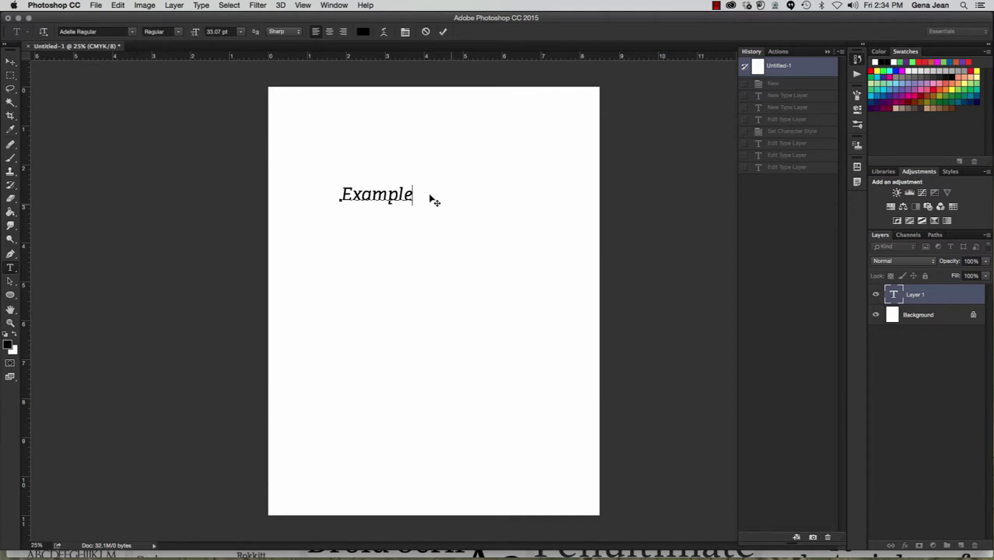
pyautogui.moveTo(412, 195); pyautogui.dragTo(340, 194)
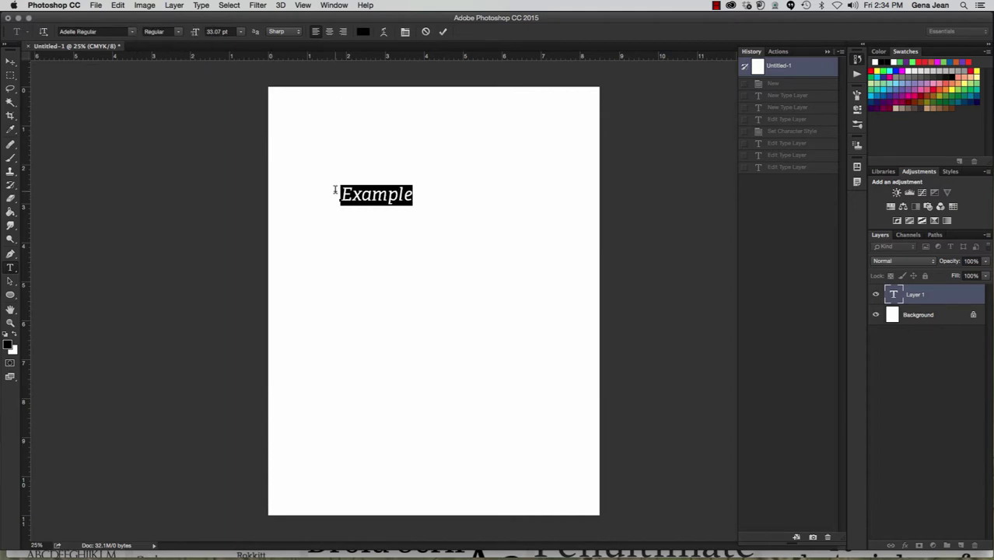
pyautogui.click(183, 35)
pyautogui.click(156, 31)
pyautogui.click(372, 195)
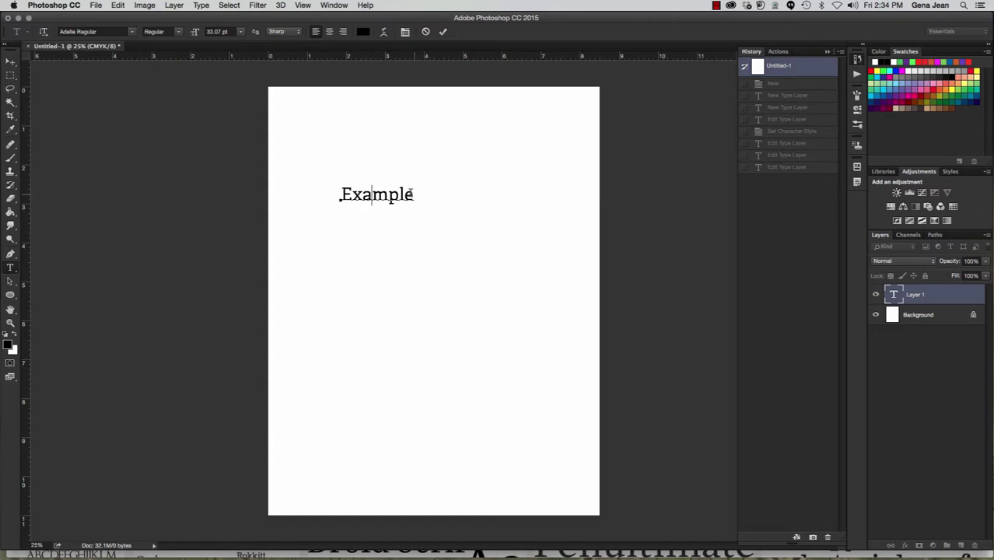
pyautogui.click(412, 194)
pyautogui.write('"')
# - Turn off Use Smart Quotes in the Type preferences
pyautogui.click(70, 5)
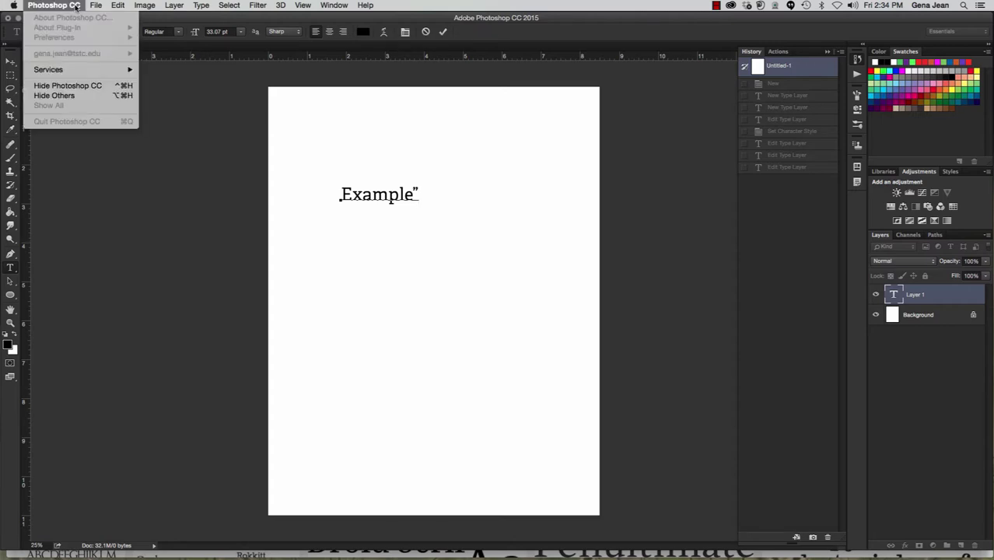
pyautogui.moveTo(56, 41)
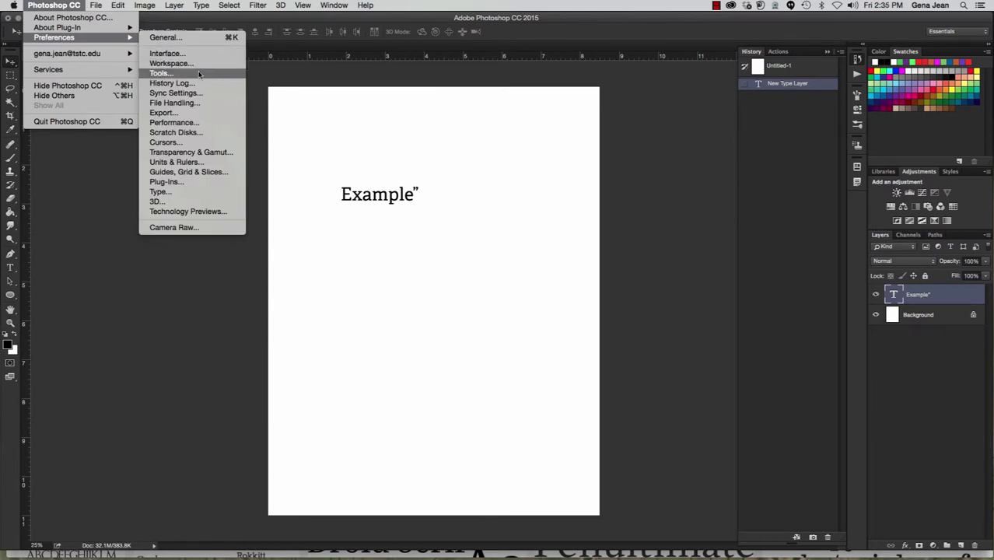
pyautogui.click(161, 192)
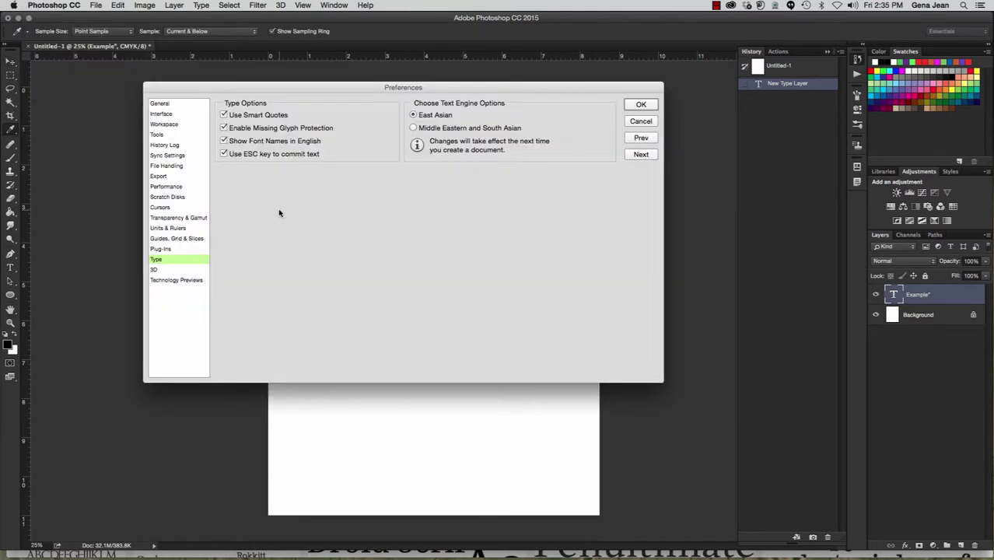
pyautogui.click(224, 115)
pyautogui.click(641, 104)
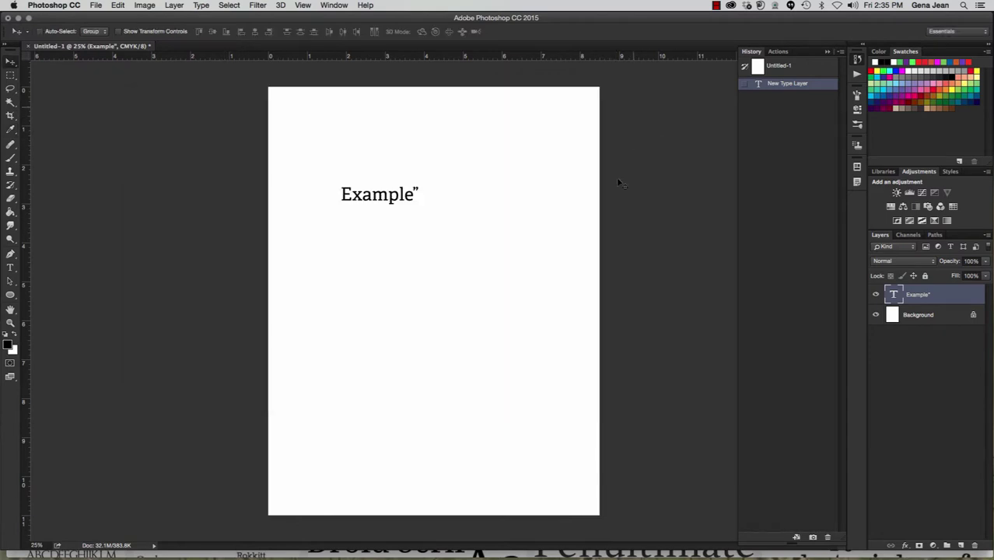
# - Add a straight double quote after Example”
pyautogui.press('t')
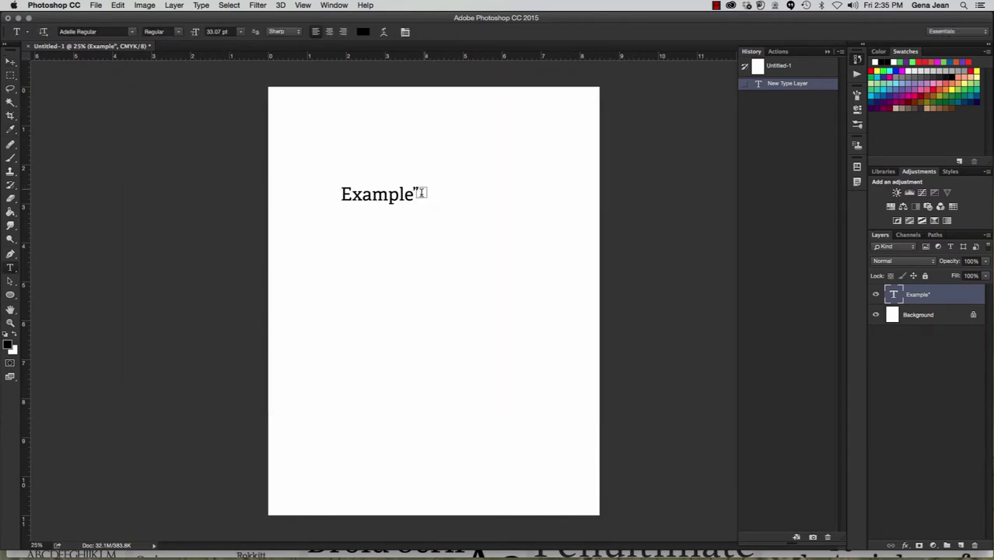
pyautogui.click(414, 193)
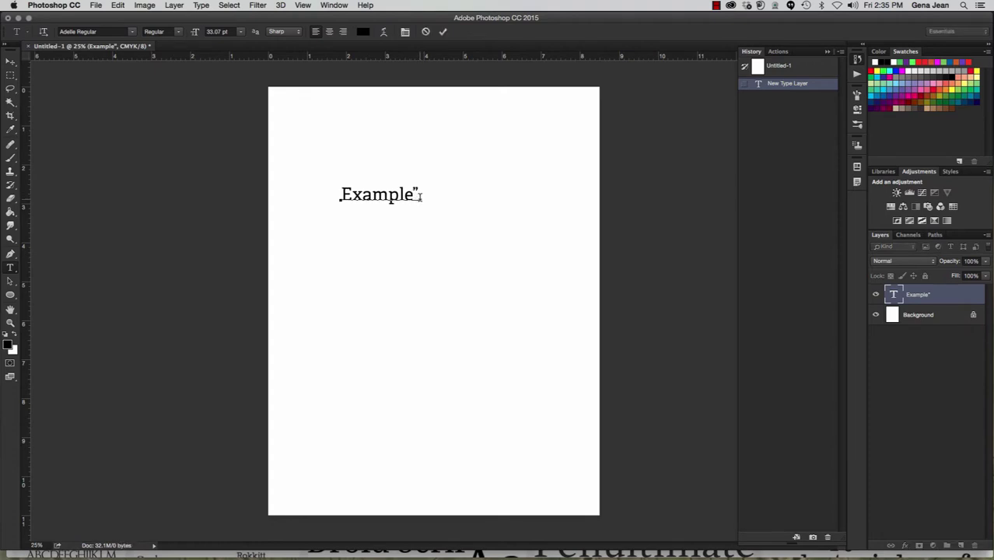
pyautogui.write('"')
# - Turn Use Smart Quotes back on in the Type preferences
pyautogui.click(81, 6)
pyautogui.moveTo(69, 39)
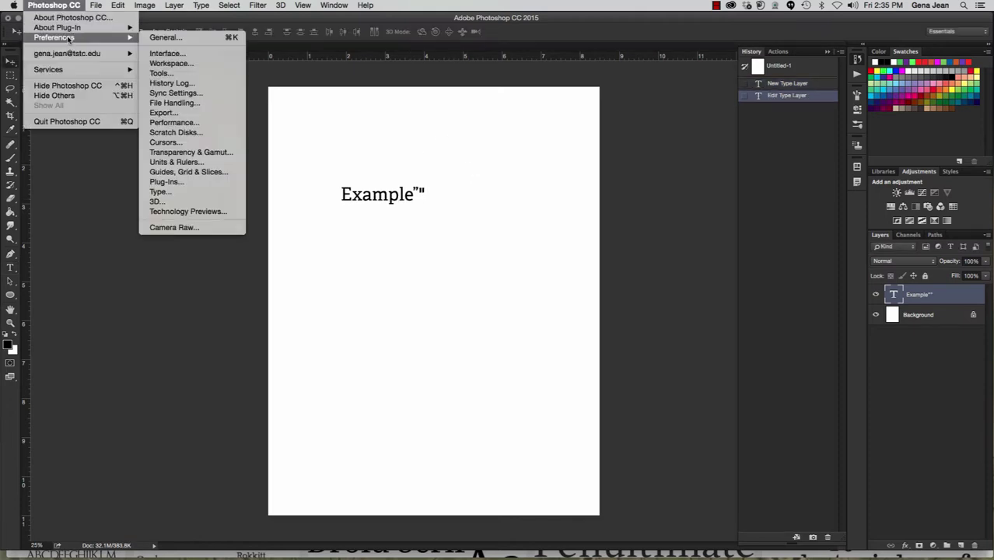
pyautogui.click(162, 192)
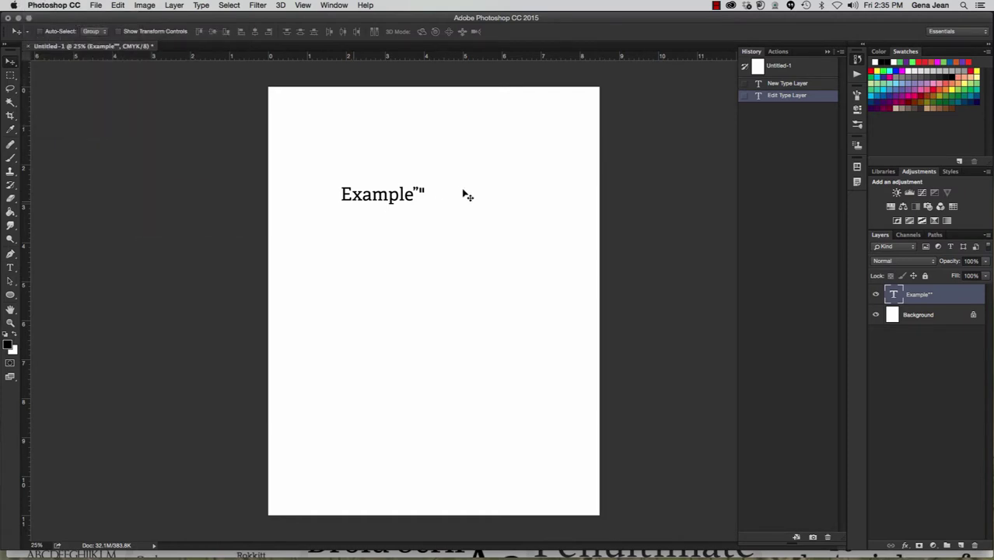
pyautogui.click(224, 115)
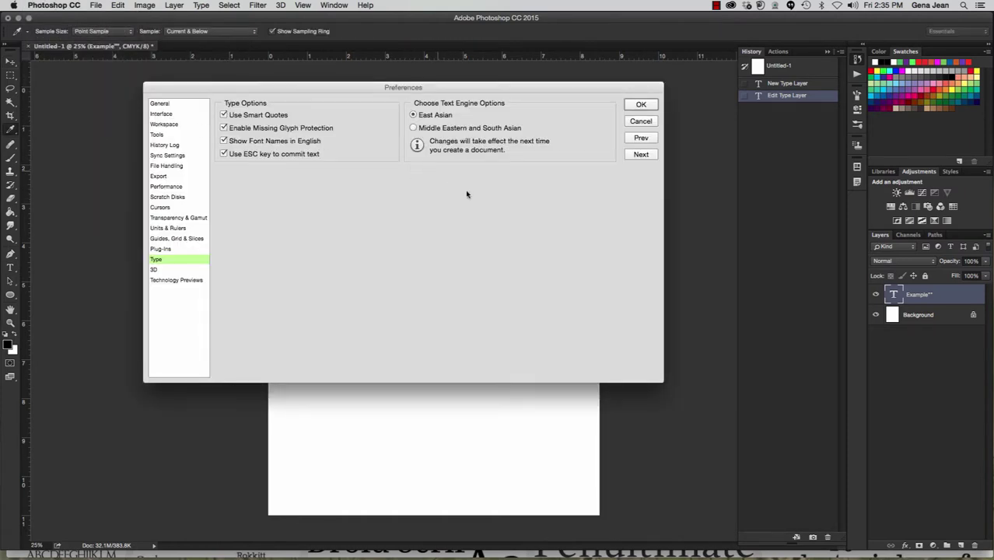
pyautogui.click(640, 105)
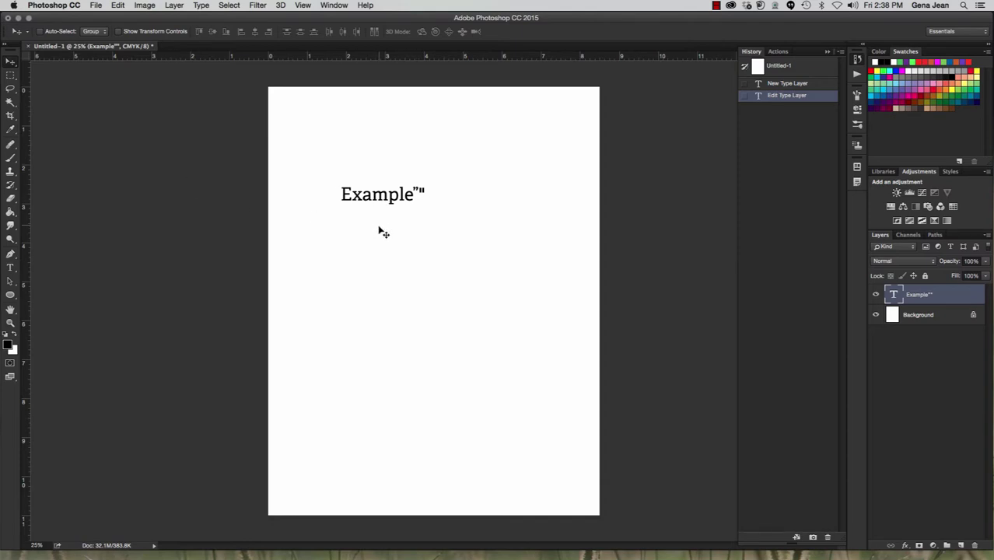
# - Type 'demonstrate-text' as a new line below Example and commit it
pyautogui.press('t')
pyautogui.click(347, 259)
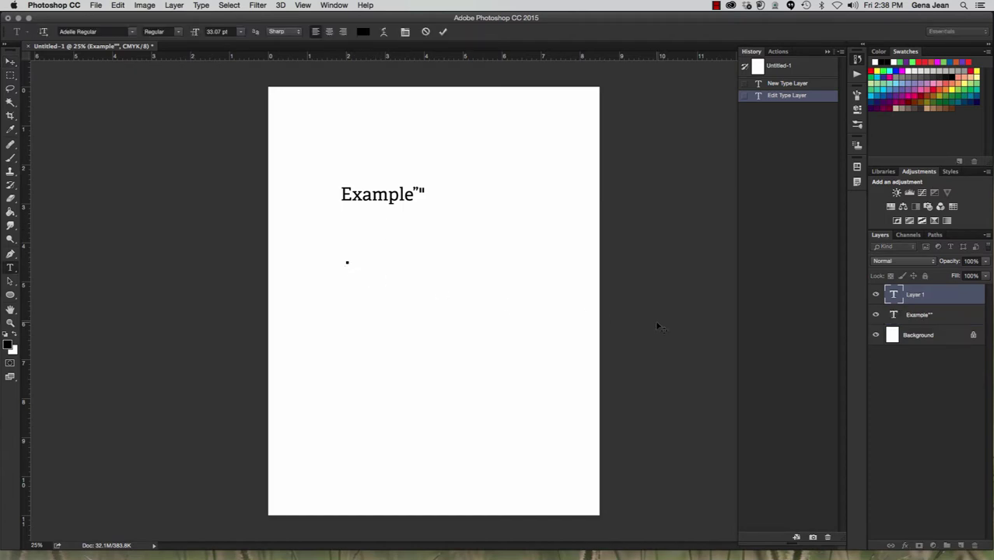
pyautogui.write('demonstrate')
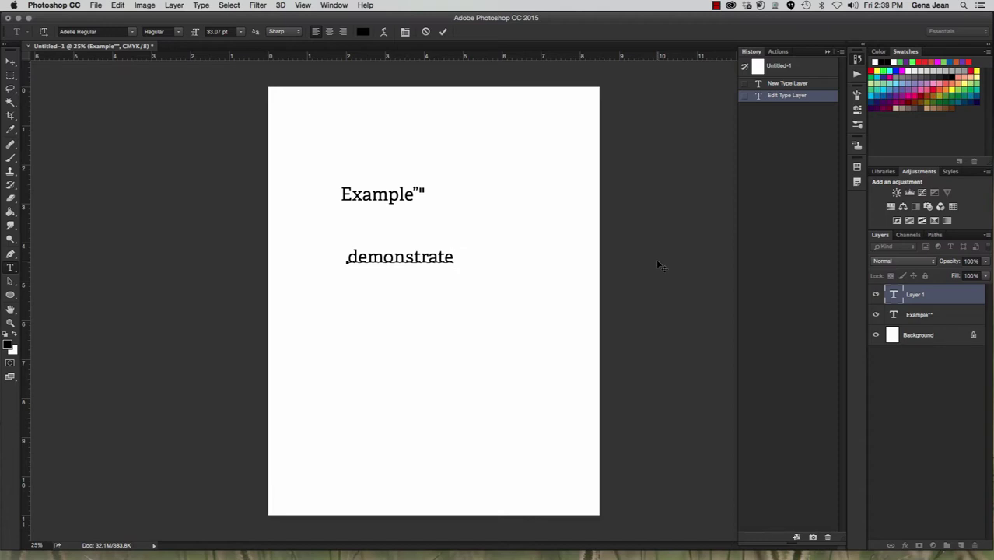
pyautogui.write('-text')
pyautogui.click(10, 61)
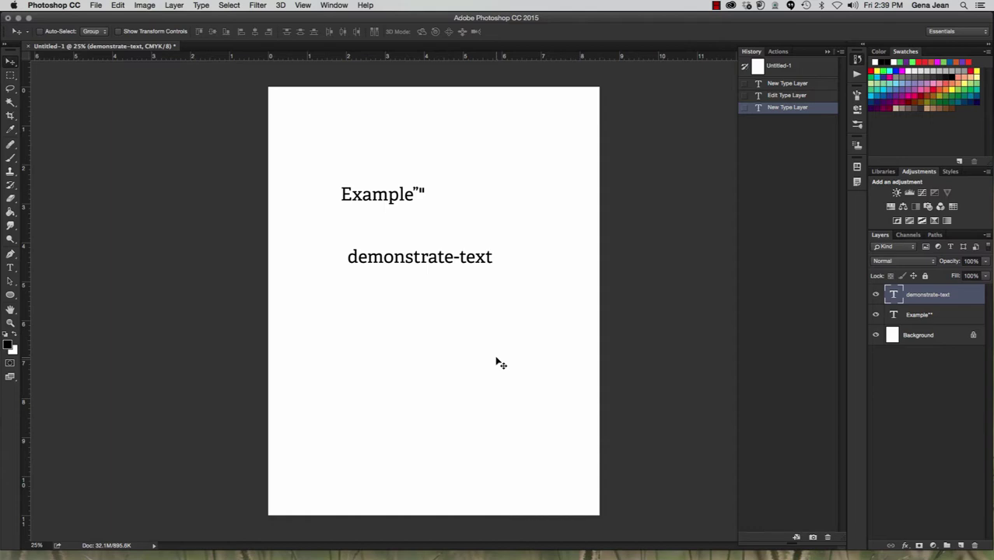
# - Add a 'Chapter 1–4' line with an en dash below demonstrate-text and commit it
pyautogui.doubleClick(490, 257)
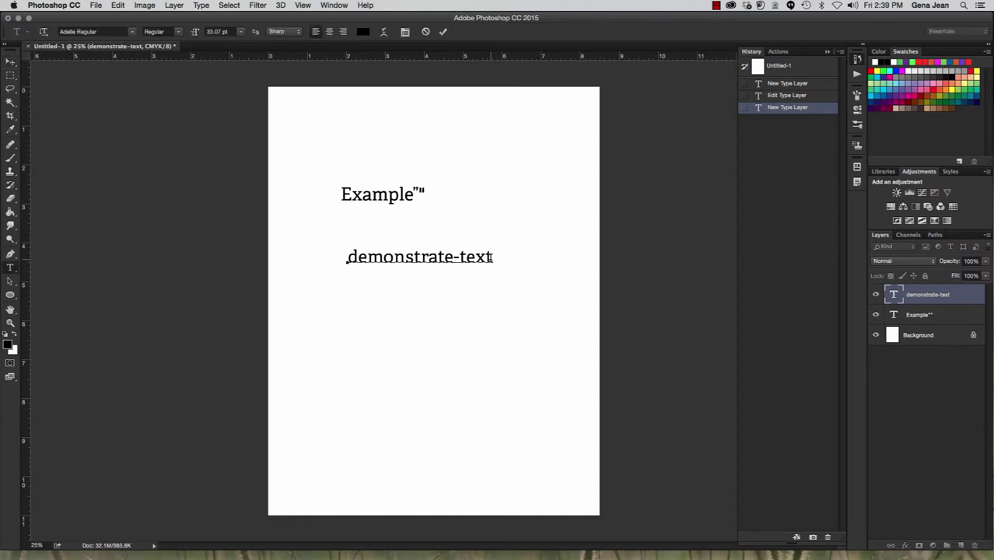
pyautogui.press('Return')
pyautogui.press('Return')
pyautogui.write('Chapt')
pyautogui.press('BackSpace')
pyautogui.write('er')
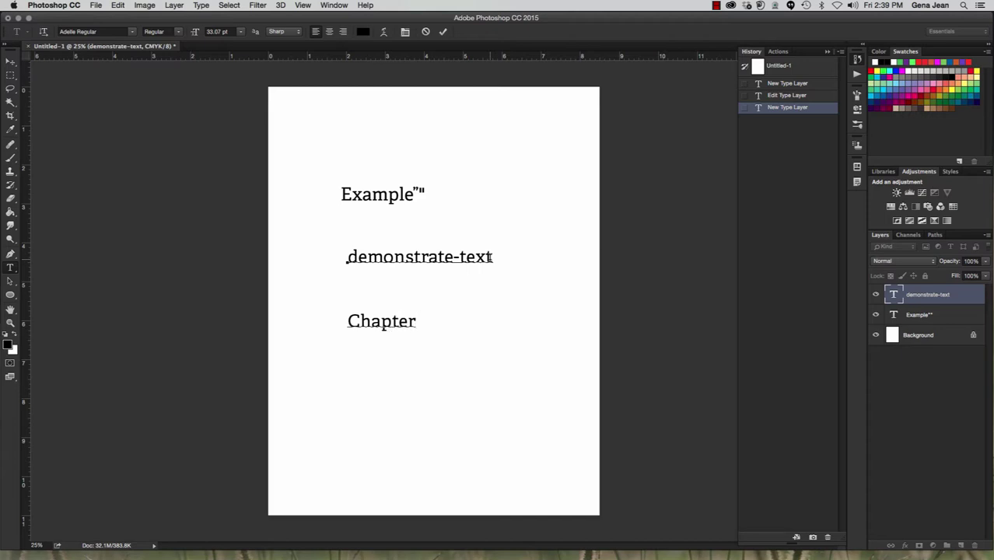
pyautogui.write(' 1-4')
pyautogui.press('BackSpace')
pyautogui.press('BackSpace')
pyautogui.write('–4')
pyautogui.press('super+Return')
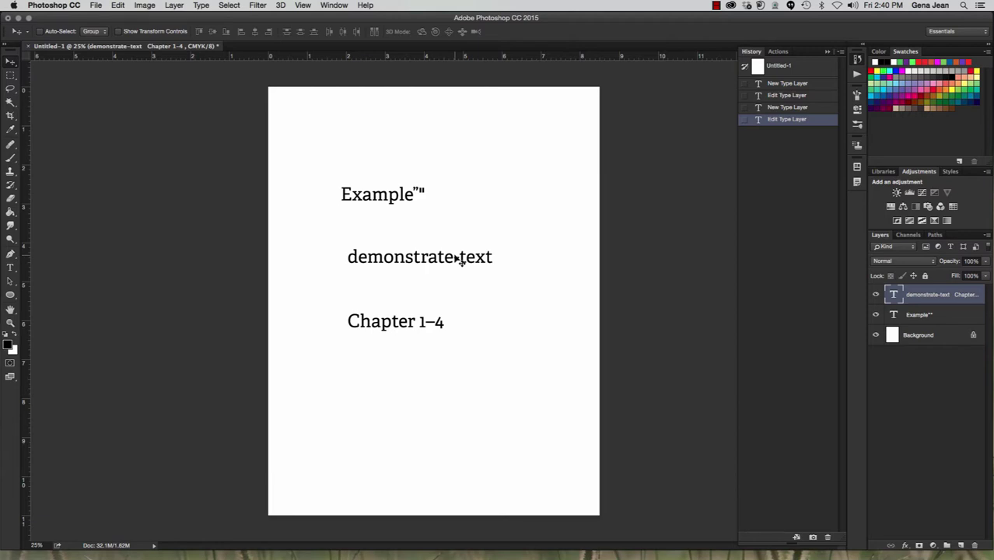
# - Add a line reading 'Abrupt Halt' followed by an em dash below Chapter 1–4
pyautogui.doubleClick(460, 262)
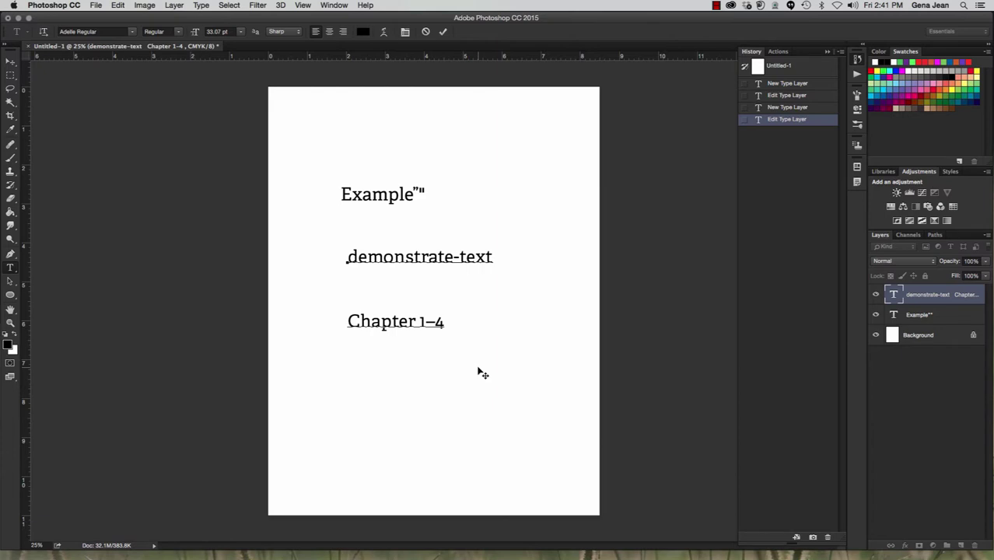
pyautogui.write('Abrupt Hal')
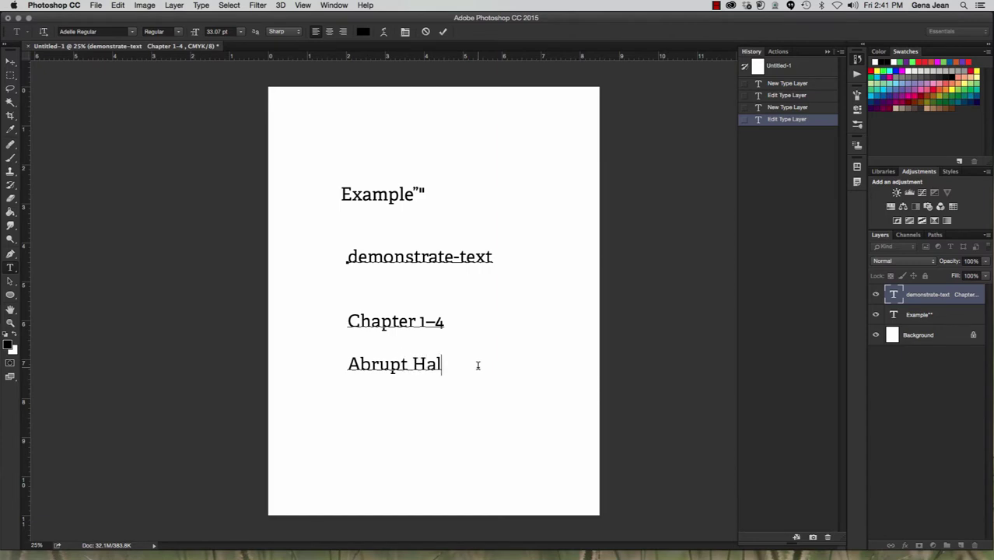
pyautogui.write('t')
pyautogui.write('—')
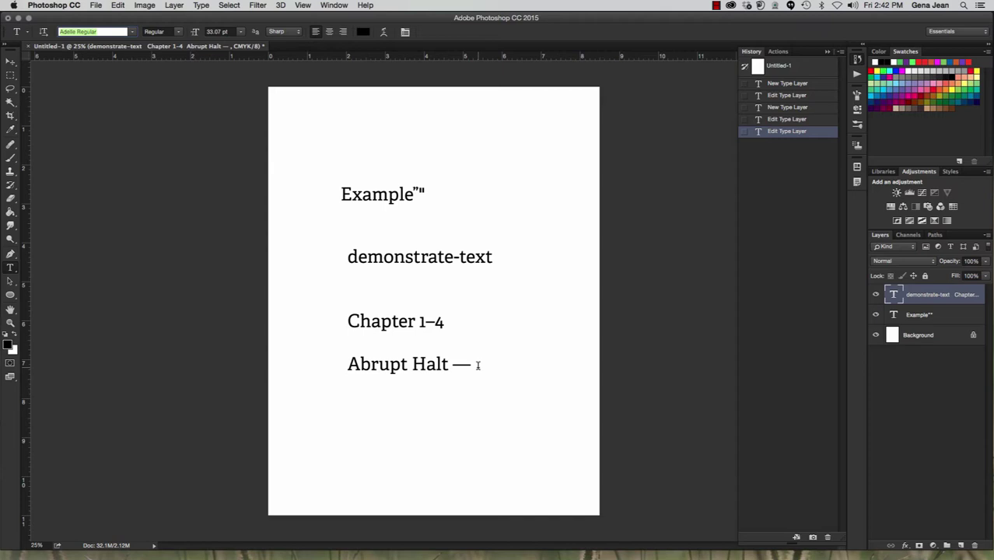
# - Place a first ellipsis text layer below the Abrupt Halt line
pyautogui.click(339, 411)
pyautogui.write('……')
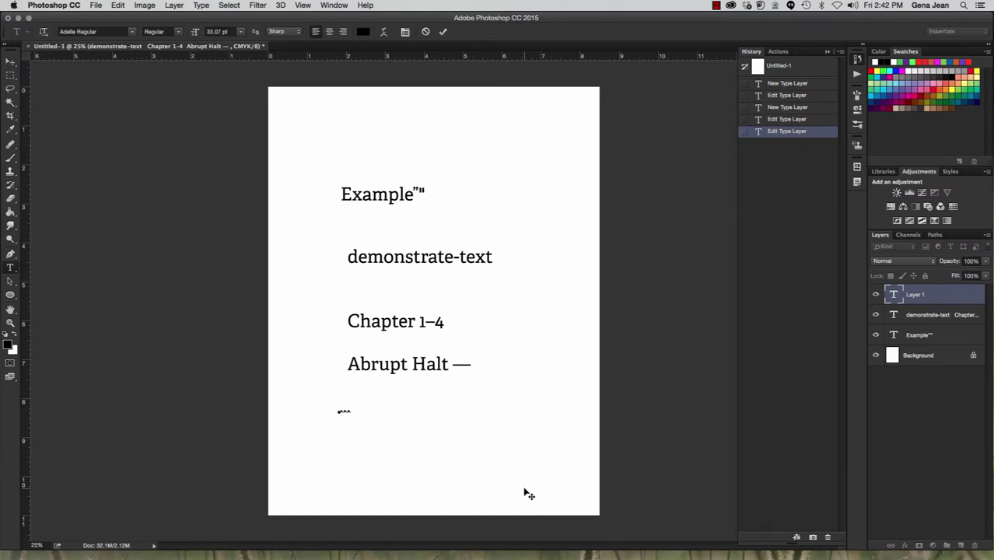
pyautogui.click(10, 61)
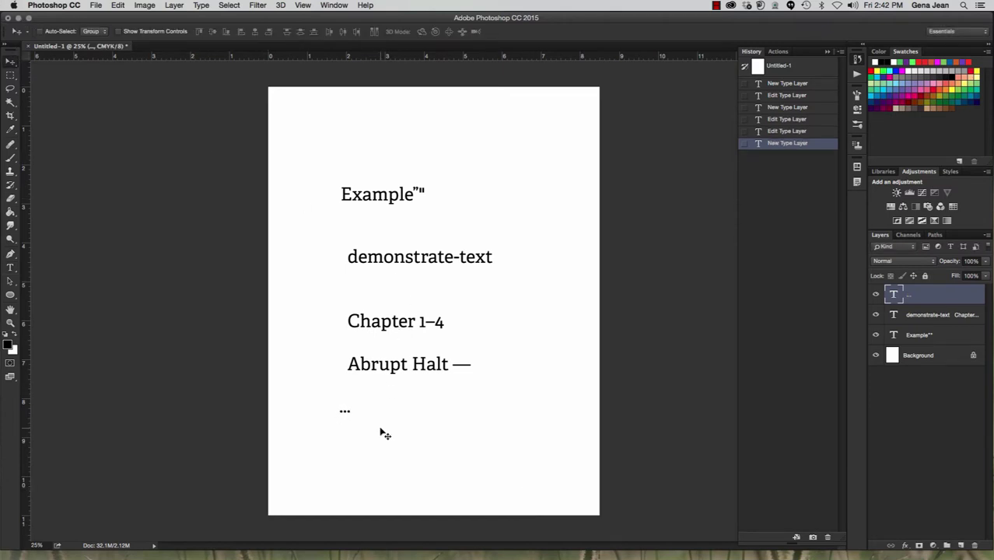
# - Add a separate ellipsis text layer just right of the first one and commit it
pyautogui.press('t')
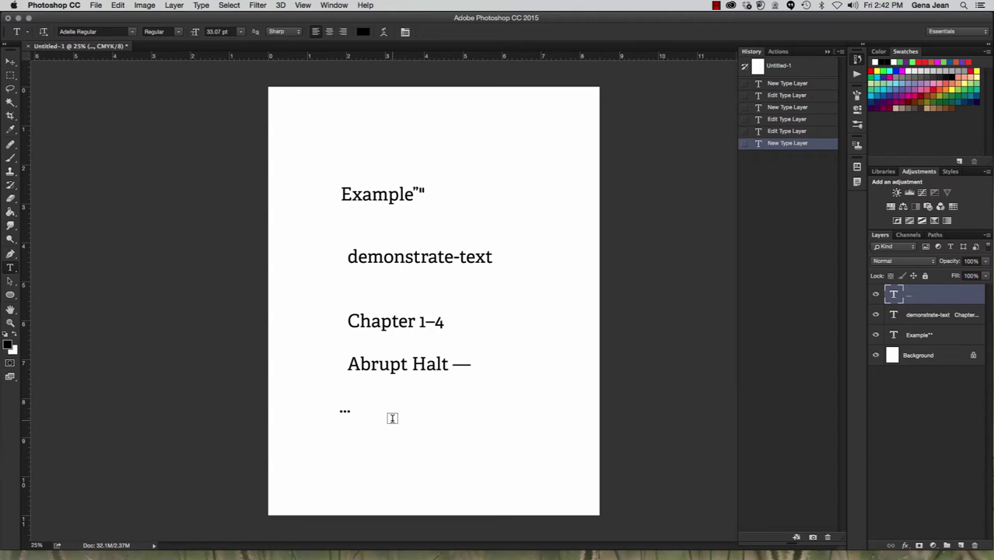
pyautogui.click(392, 418)
pyautogui.write('…')
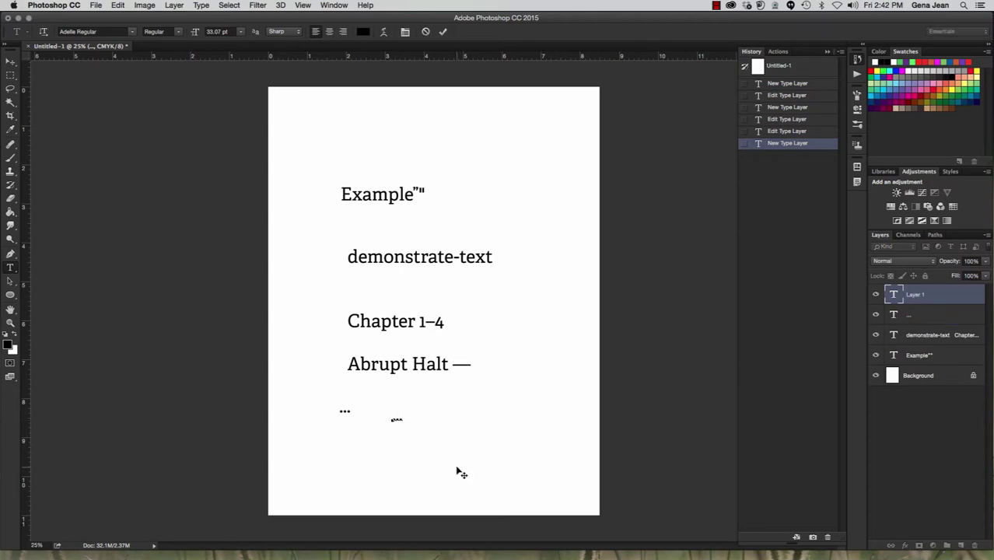
pyautogui.click(9, 59)
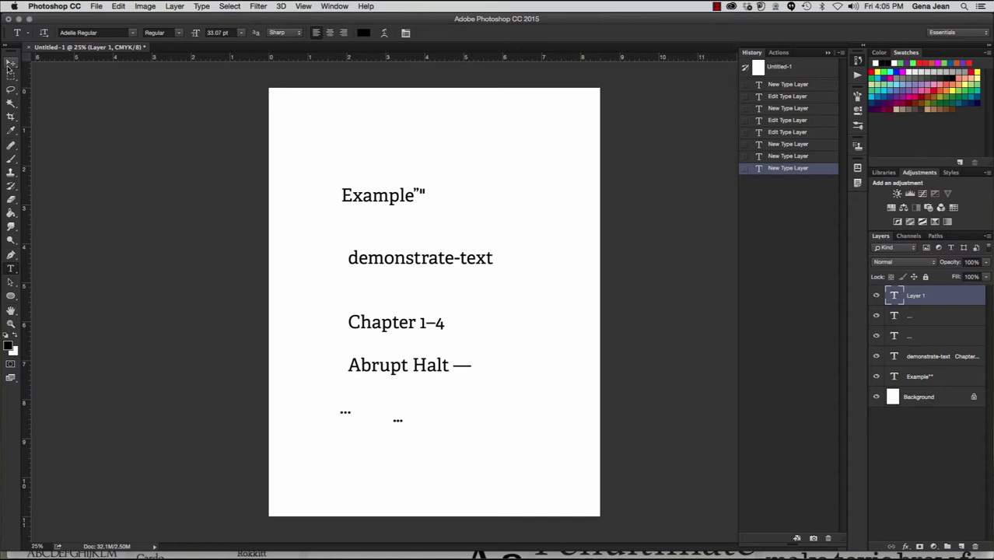
# - Open the font family list and scroll through its font sample previews
pyautogui.click(132, 32)
pyautogui.scroll(-10, 142, 226)
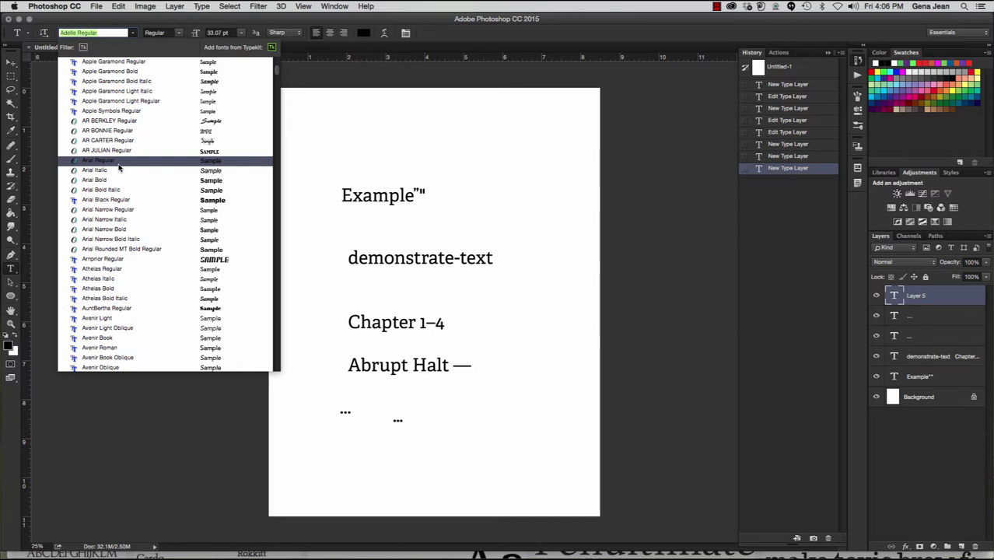
pyautogui.scroll(5, 90, 103)
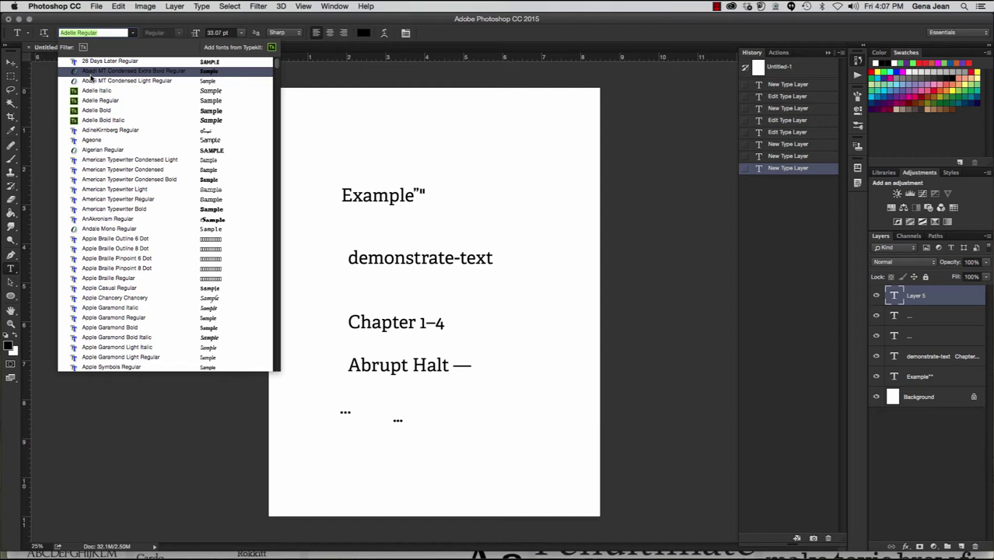
pyautogui.scroll(-15, 133, 209)
pyautogui.scroll(-15, 133, 208)
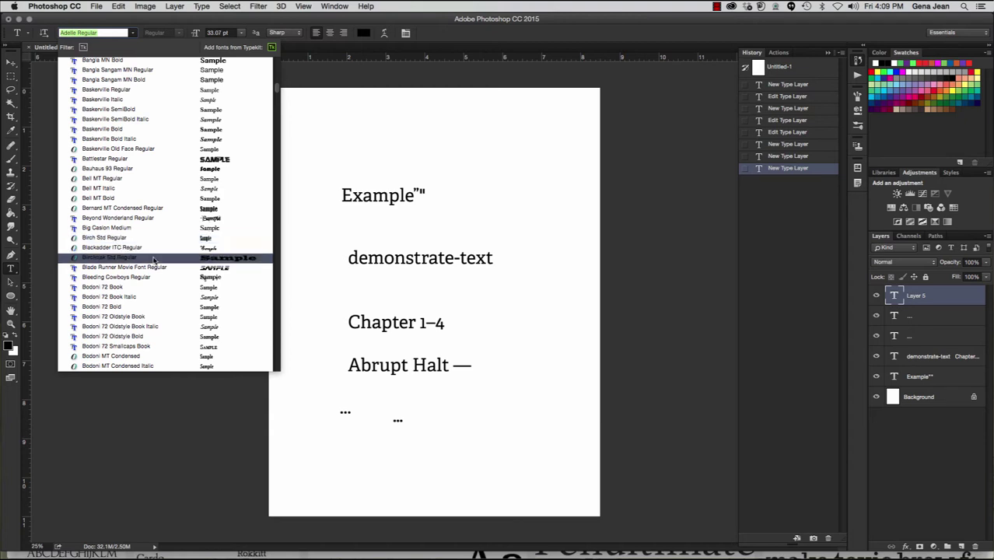
pyautogui.scroll(-20, 157, 291)
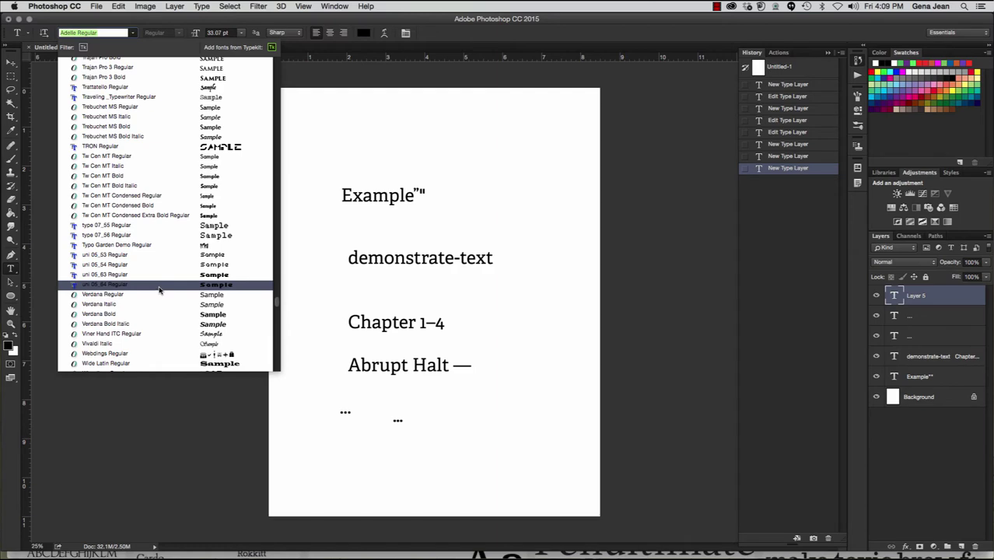
pyautogui.scroll(20, 159, 290)
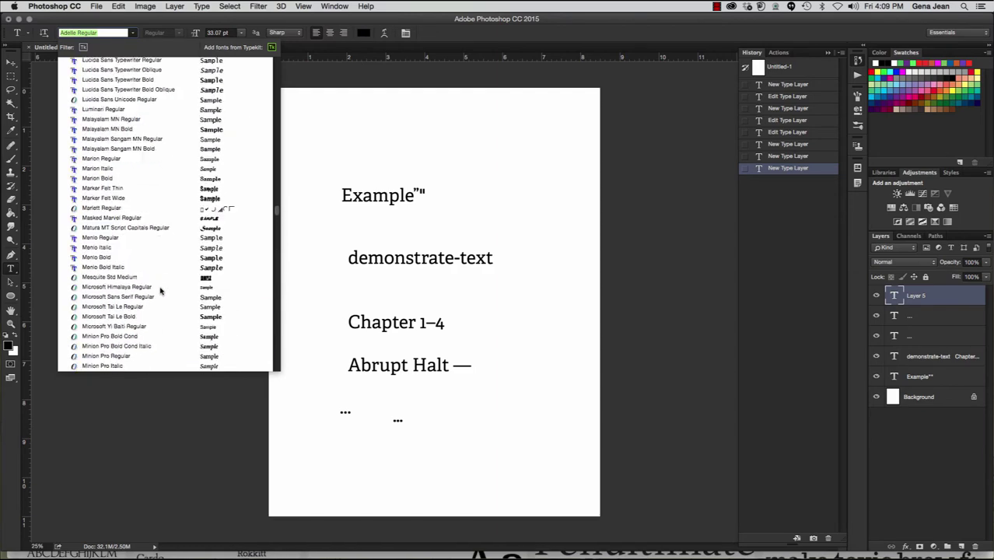
pyautogui.scroll(15, 160, 290)
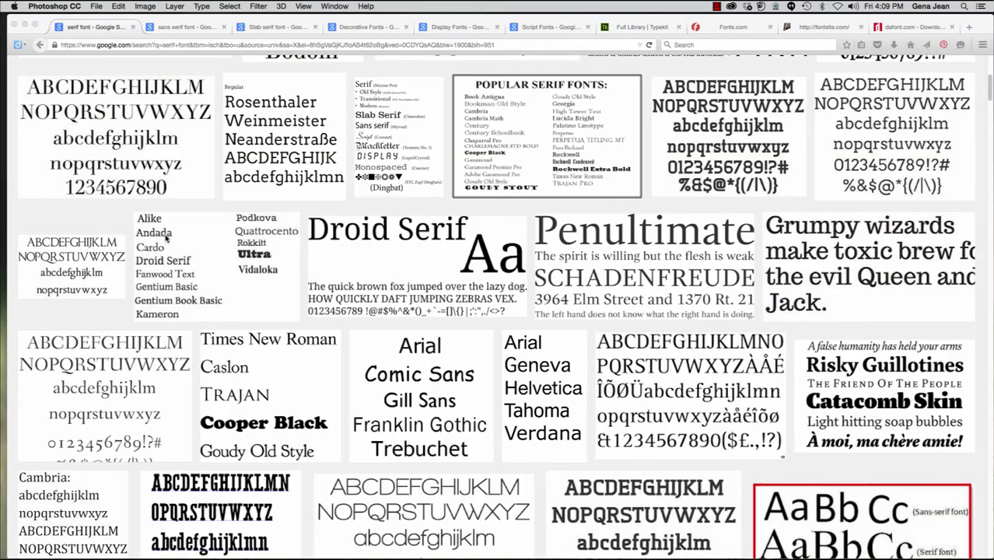
pyautogui.scroll(-1, 166, 239)
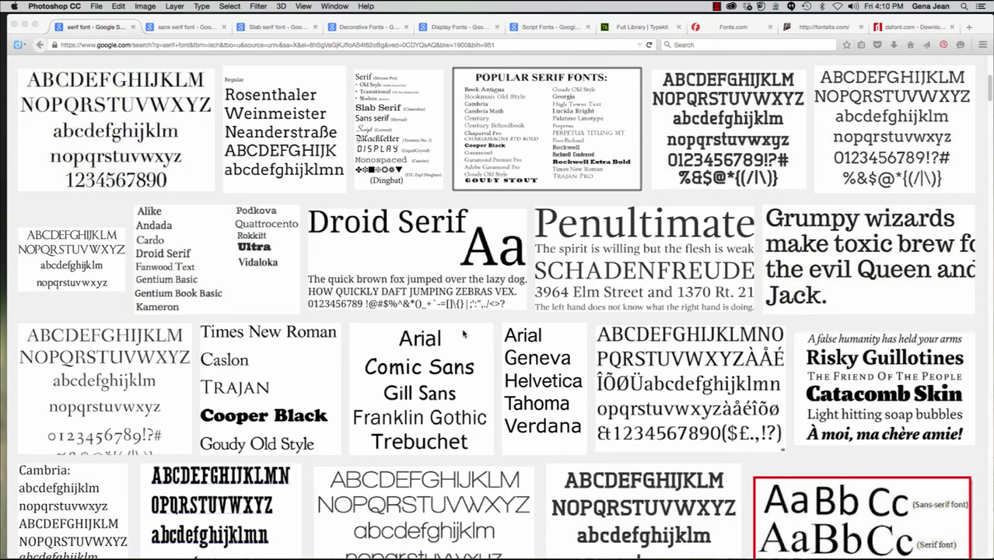
pyautogui.scroll(3, 462, 342)
pyautogui.scroll(2, 462, 342)
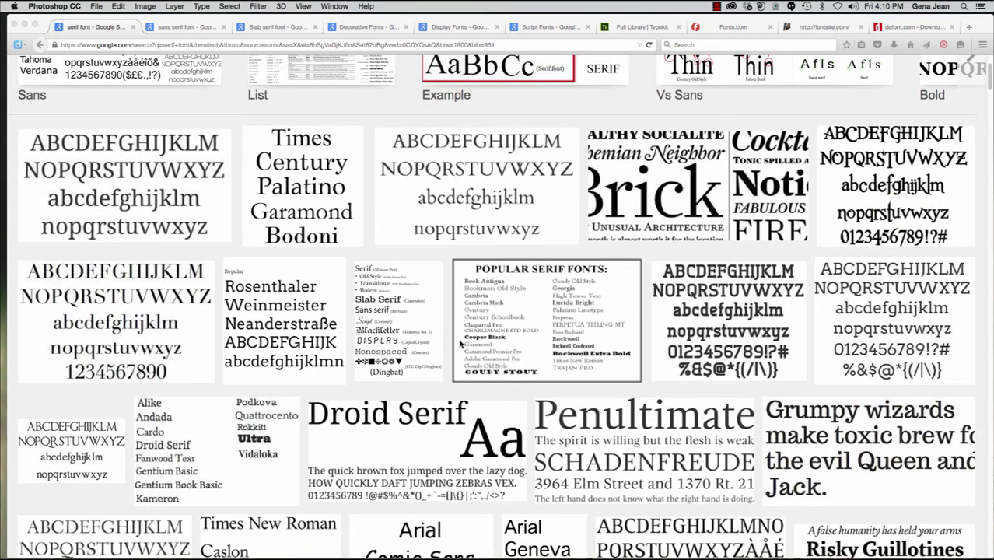
pyautogui.scroll(1, 459, 343)
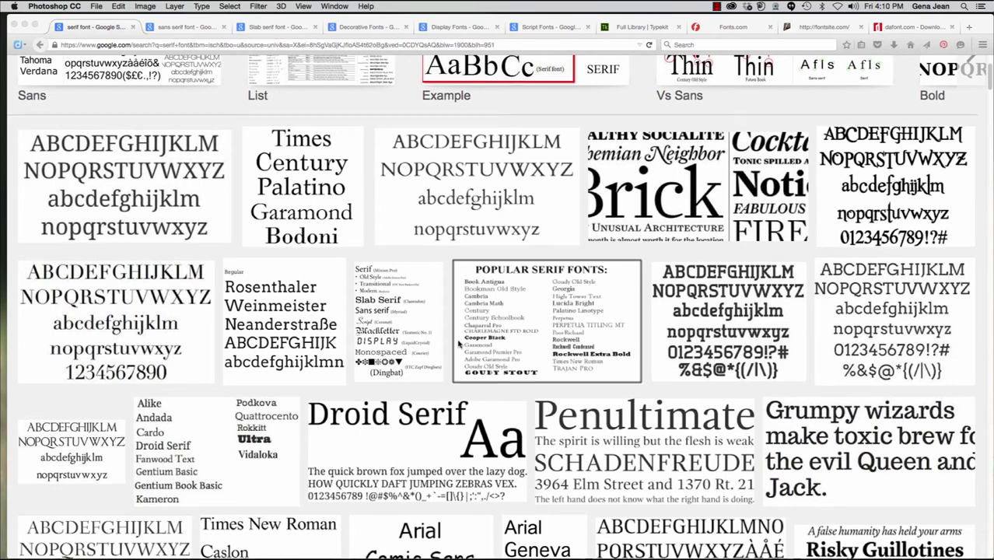
pyautogui.scroll(3, 458, 343)
pyautogui.scroll(-3, 460, 342)
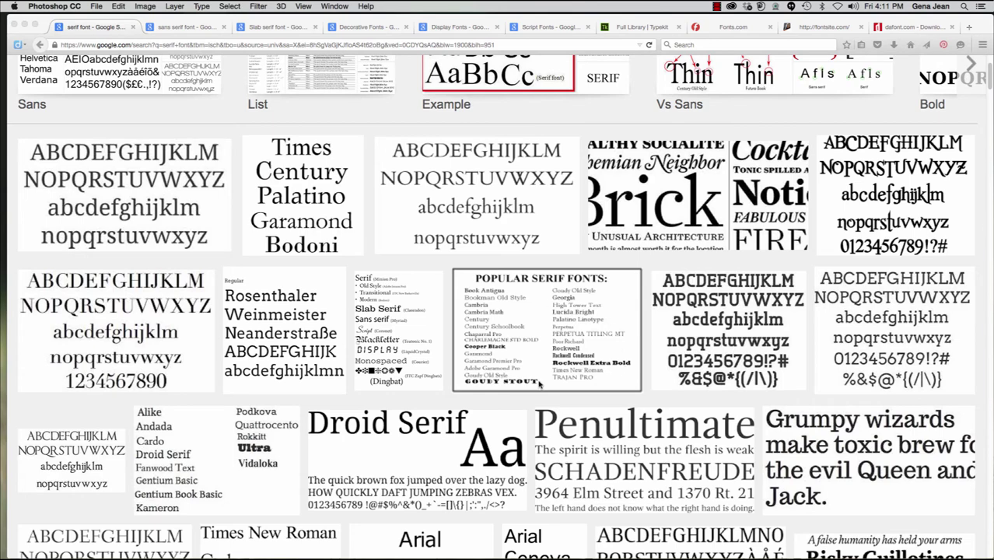
# - Browse the sans serif font image results, then move on to the 'Slab serif font' results
pyautogui.click(204, 28)
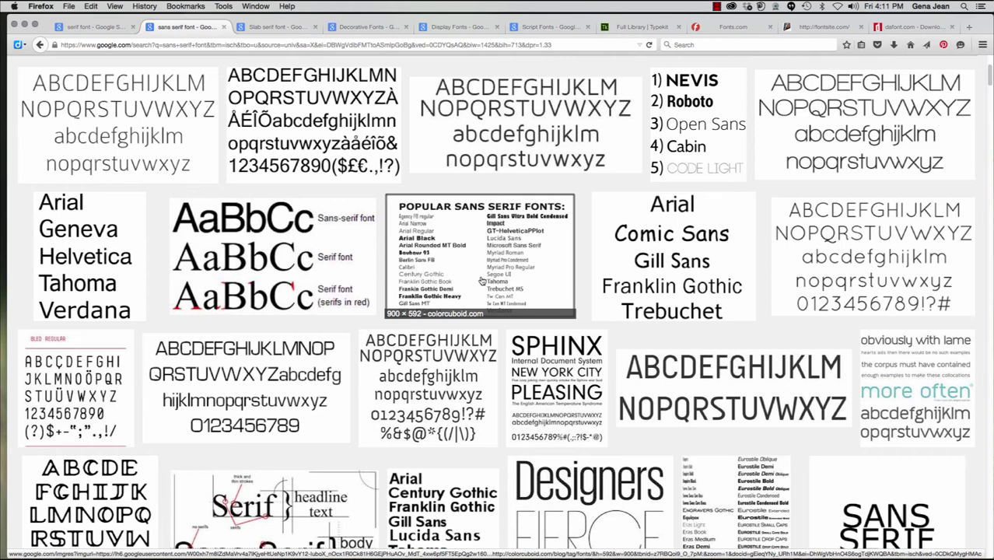
pyautogui.scroll(3, 488, 278)
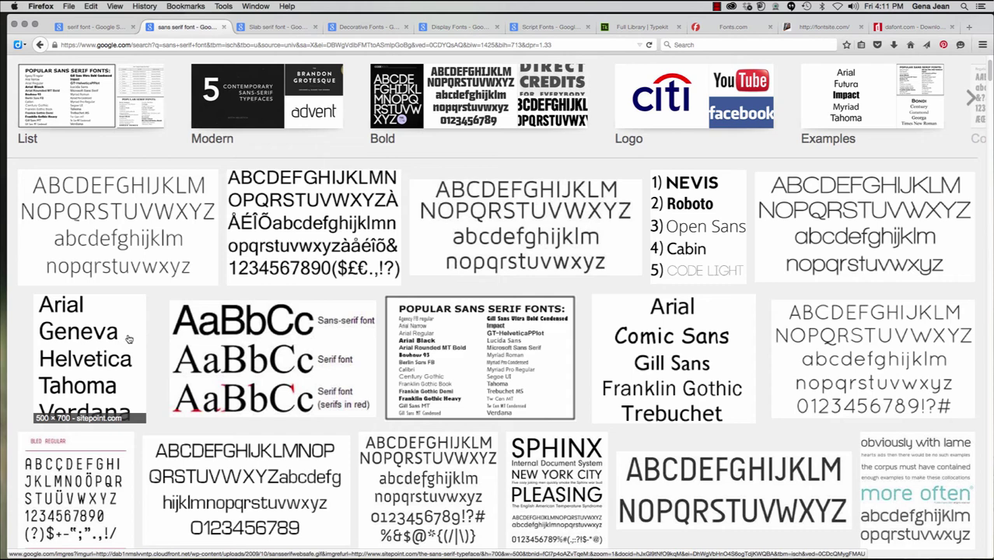
pyautogui.hotkey('ctrl', 'Tab')
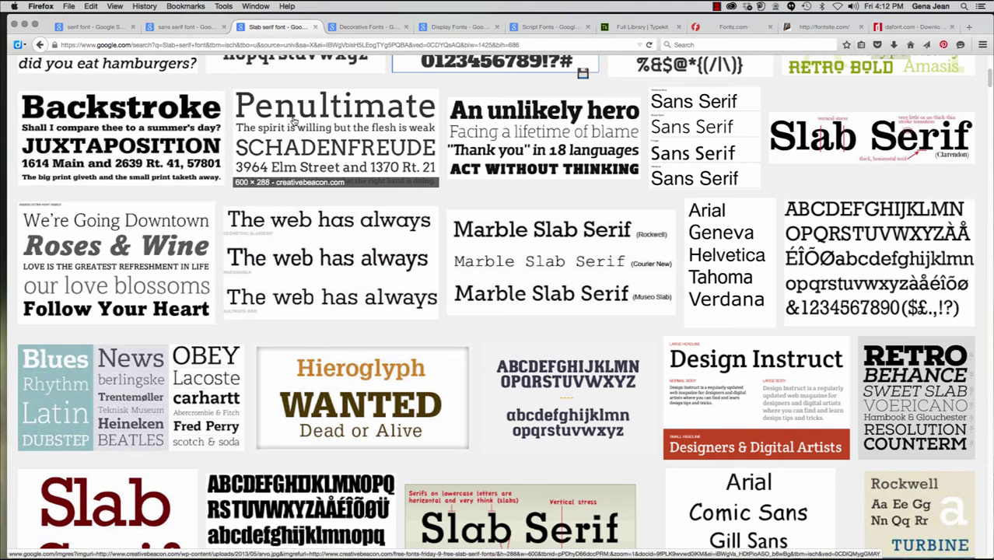
# - Move from the slab serif results to the 'Decorative Fonts' image results
pyautogui.hotkey('ctrl', 'Tab')
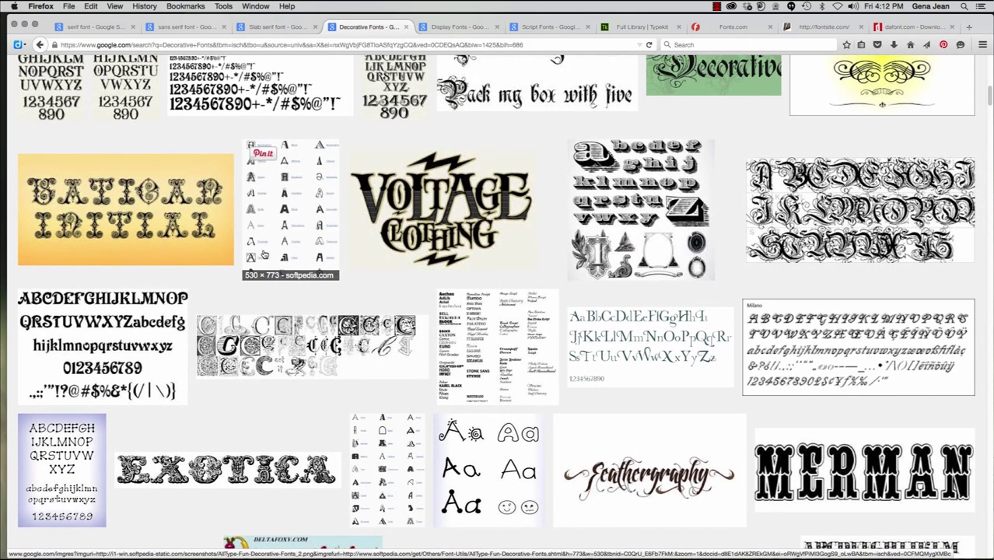
# - Scroll through the decorative font samples, then switch to the display fonts results
pyautogui.scroll(5, 263, 255)
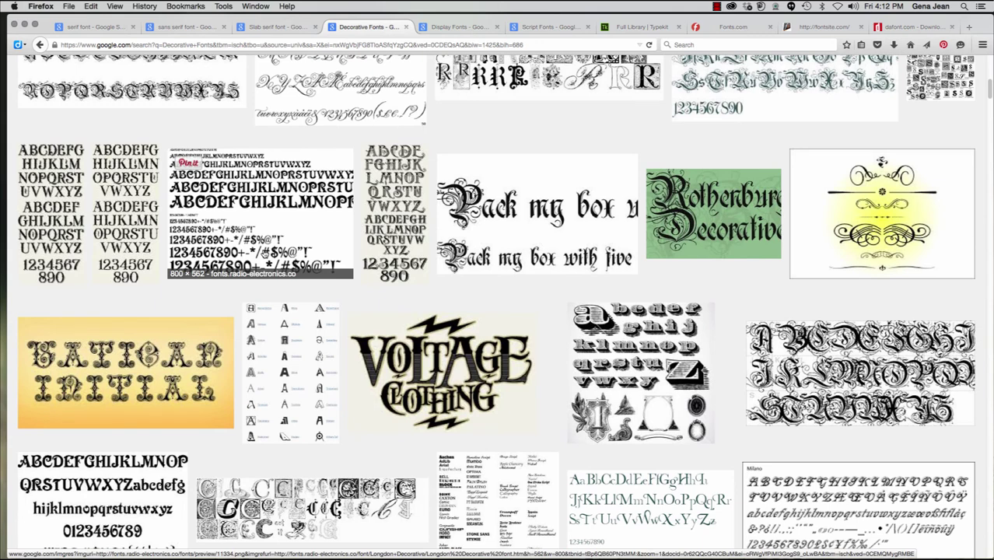
pyautogui.scroll(1, 262, 233)
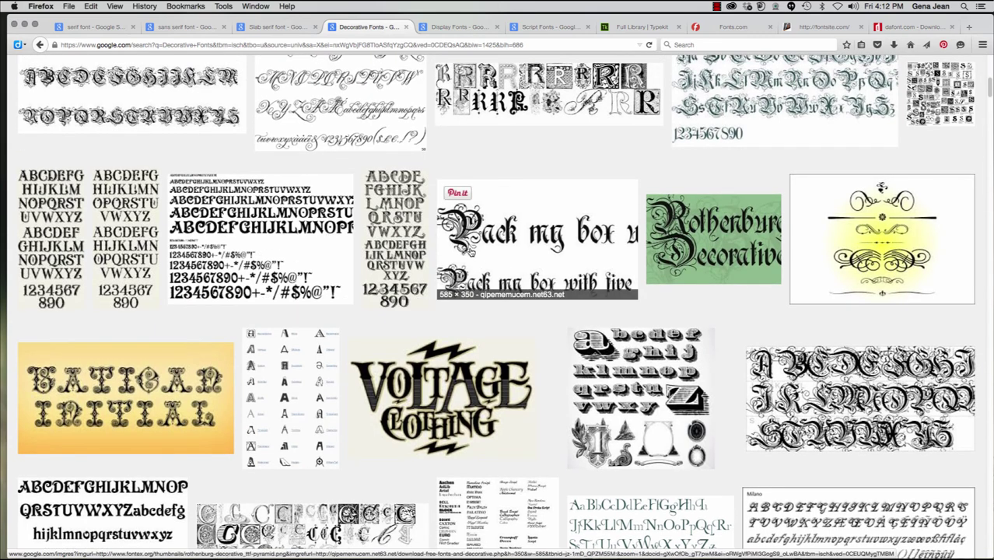
pyautogui.scroll(10, 443, 280)
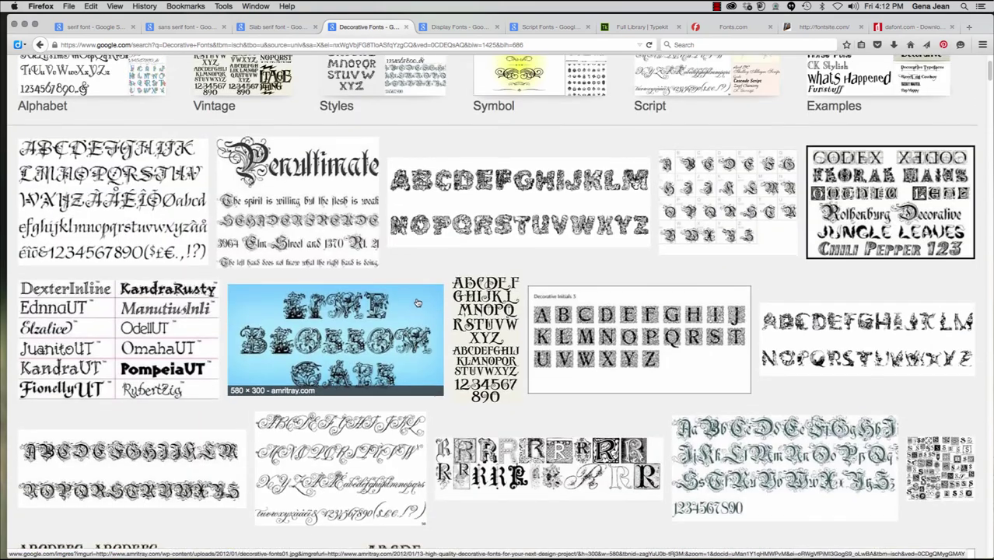
pyautogui.scroll(-5, 418, 303)
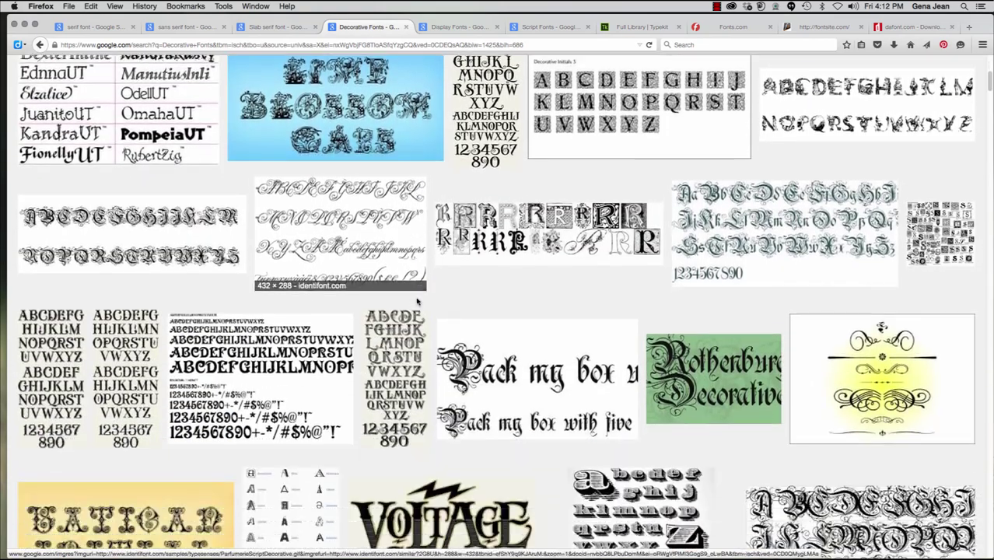
pyautogui.scroll(5, 509, 317)
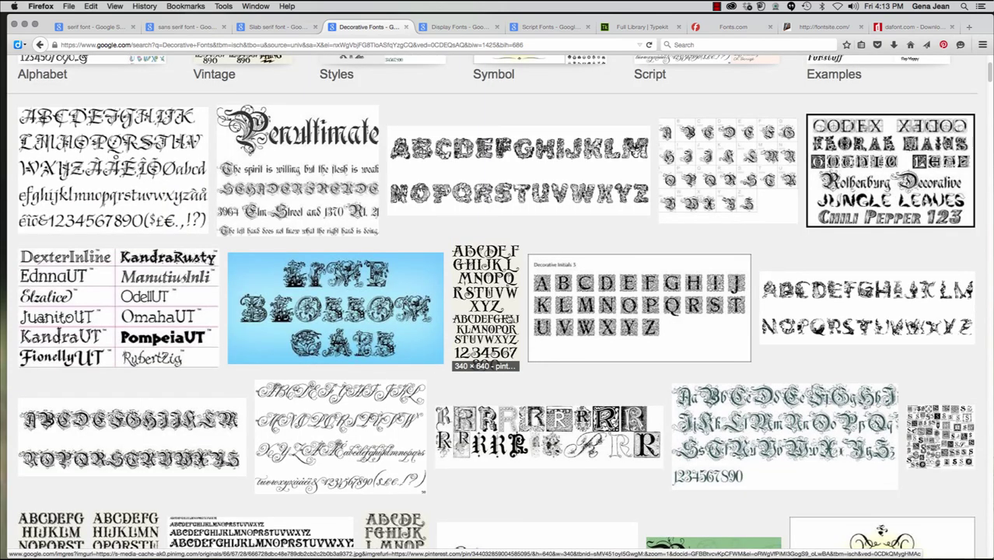
pyautogui.click(470, 28)
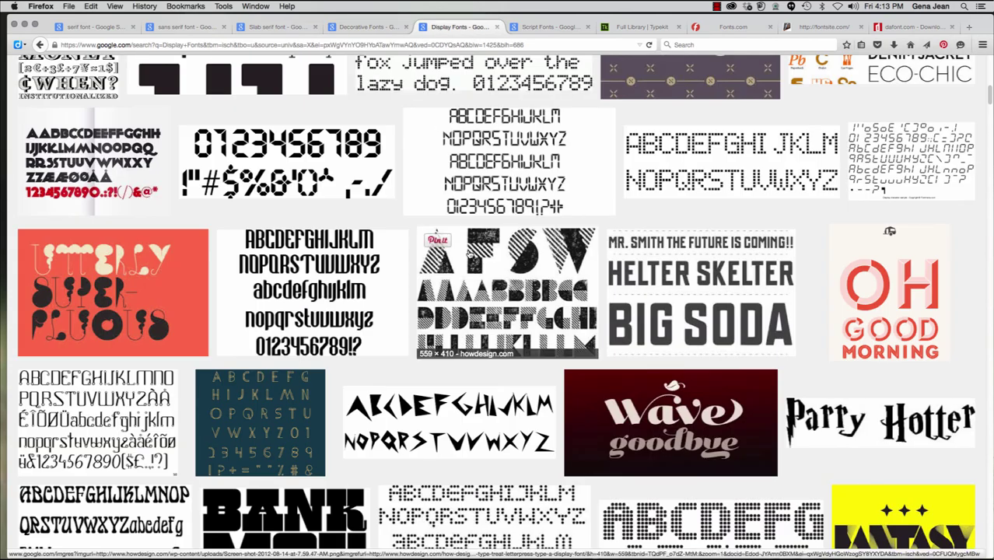
# - Browse the display font samples, then switch to the 'Script Fonts' image results
pyautogui.scroll(-8, 470, 252)
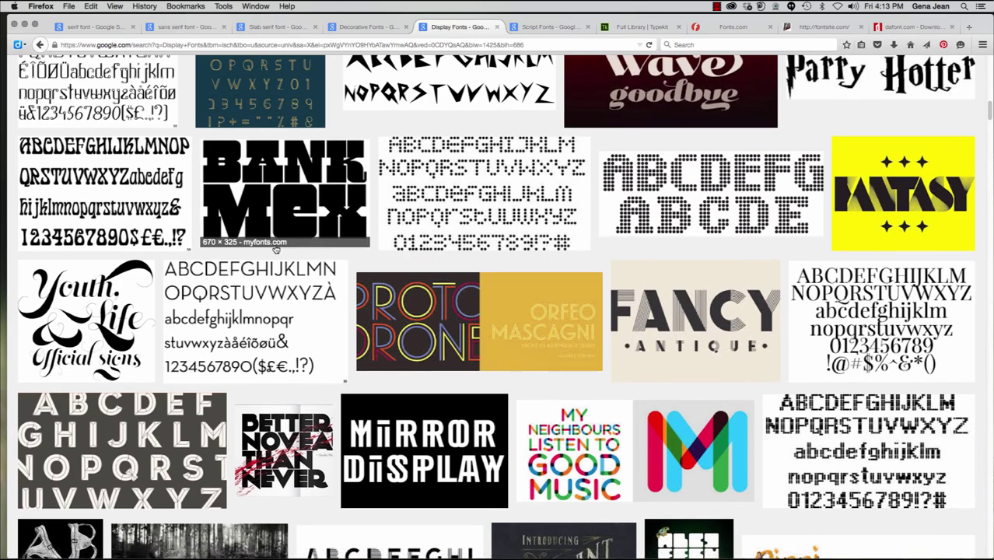
pyautogui.scroll(7, 275, 247)
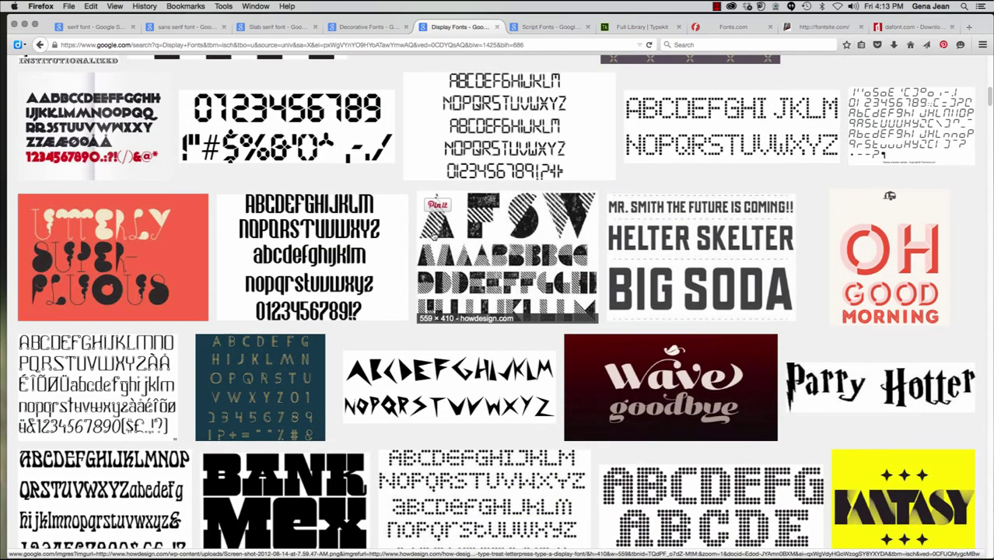
pyautogui.scroll(4, 482, 223)
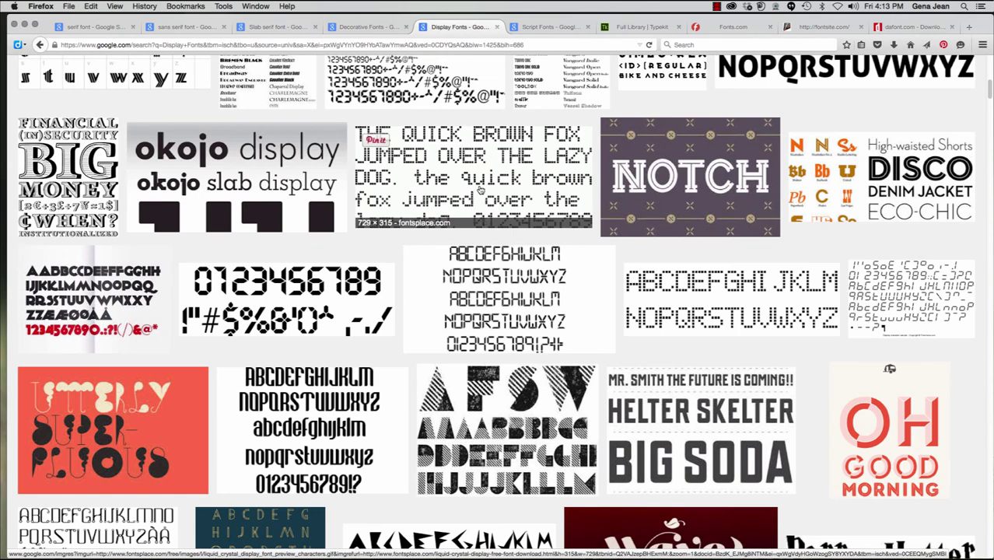
pyautogui.scroll(-1, 444, 200)
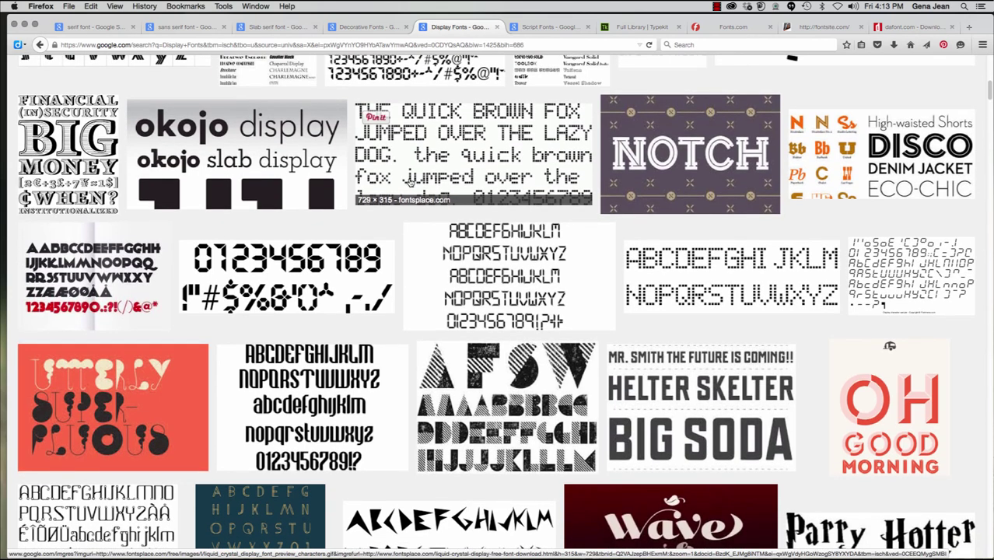
pyautogui.click(549, 30)
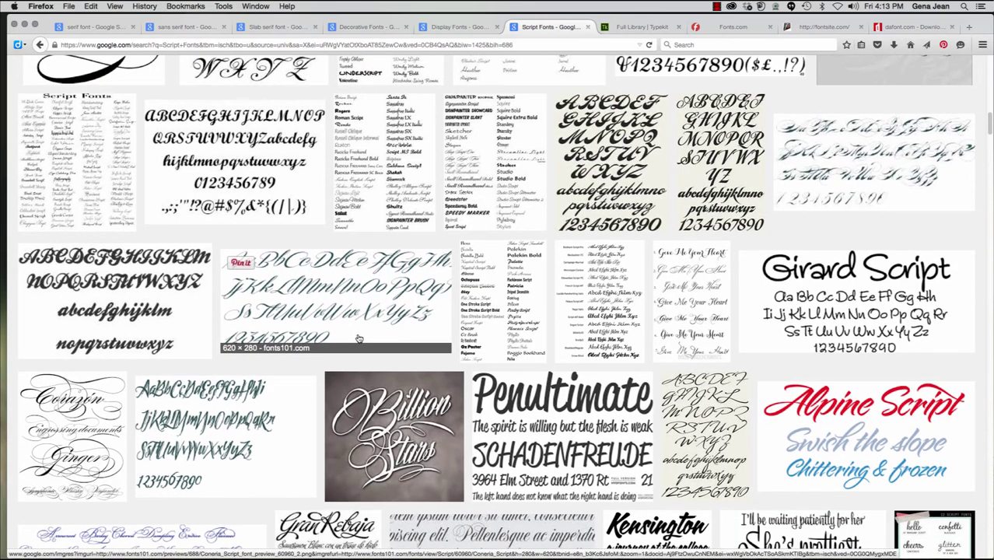
pyautogui.scroll(-5, 359, 338)
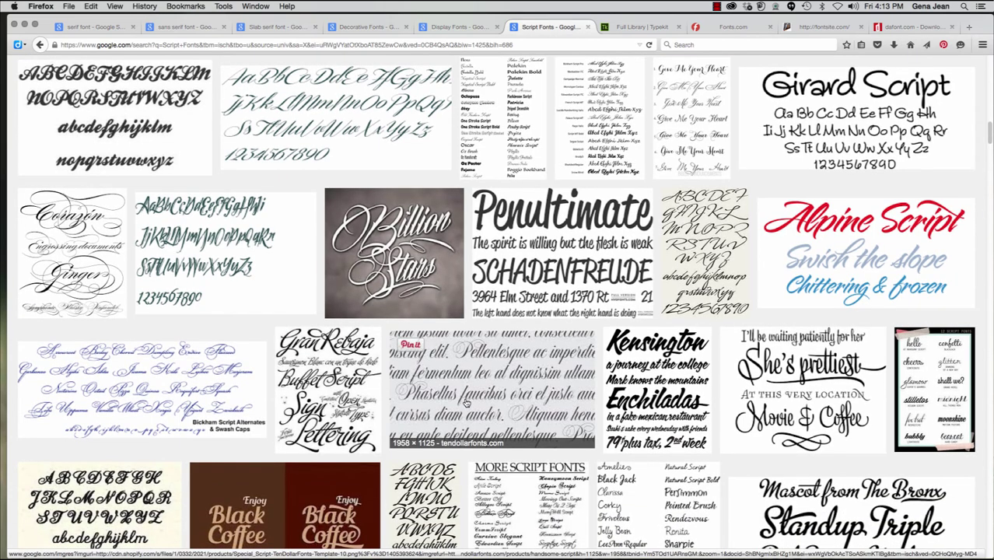
pyautogui.scroll(-13, 460, 394)
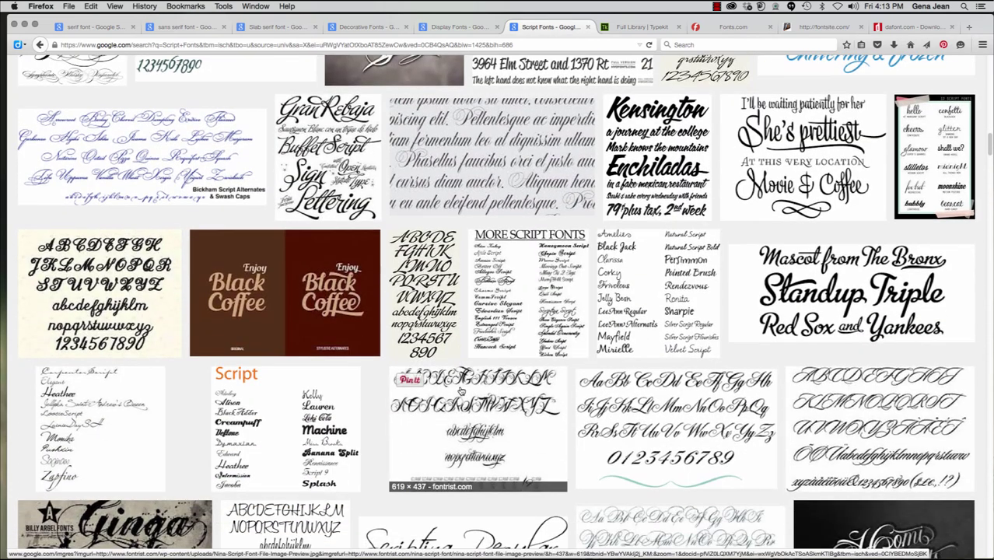
pyautogui.scroll(-2, 462, 389)
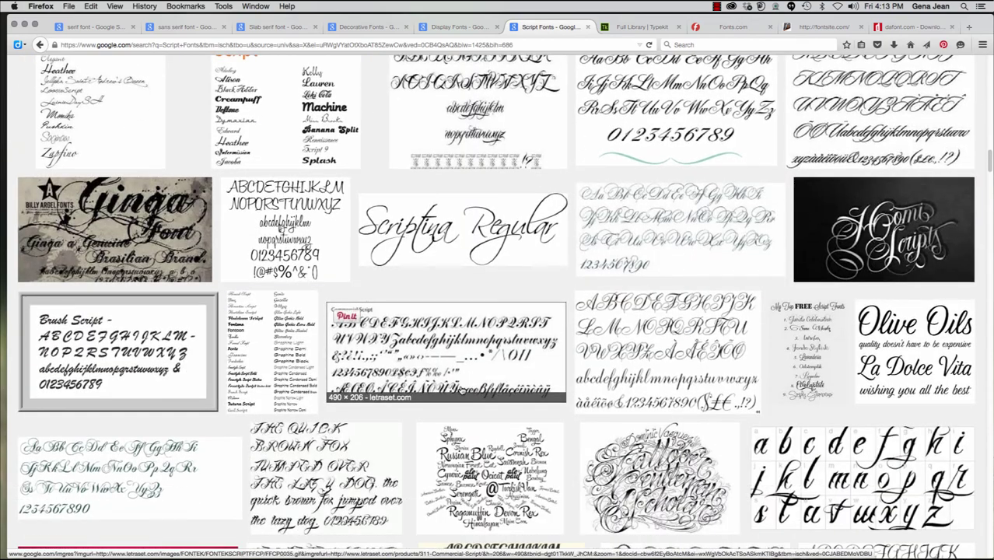
pyautogui.scroll(-2, 461, 389)
pyautogui.scroll(-1, 461, 388)
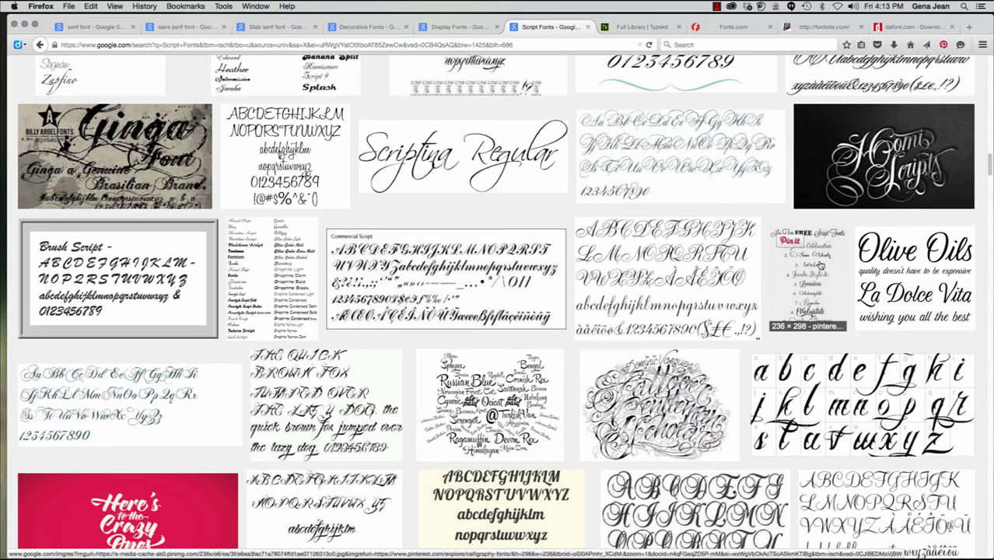
pyautogui.scroll(5, 816, 267)
pyautogui.scroll(-6, 560, 290)
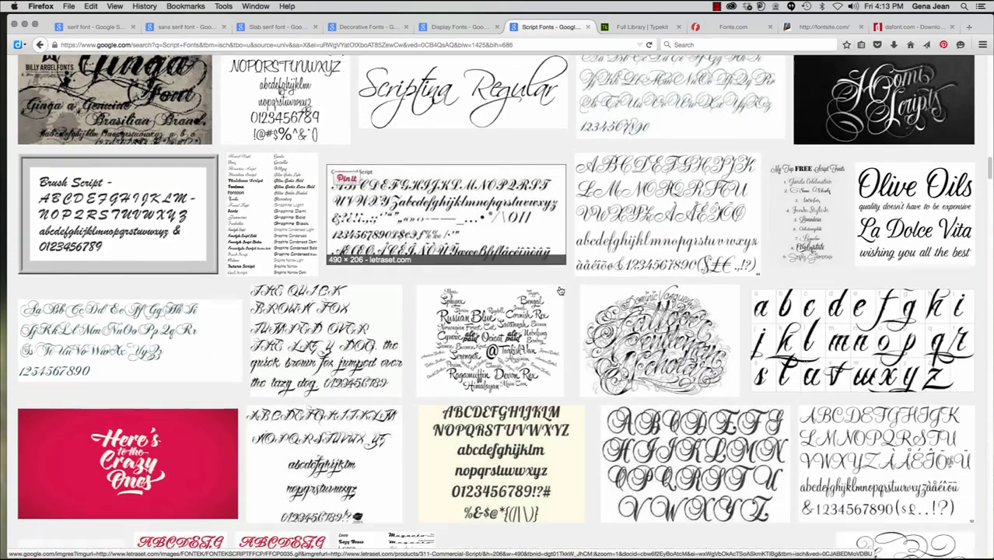
pyautogui.scroll(-7, 560, 290)
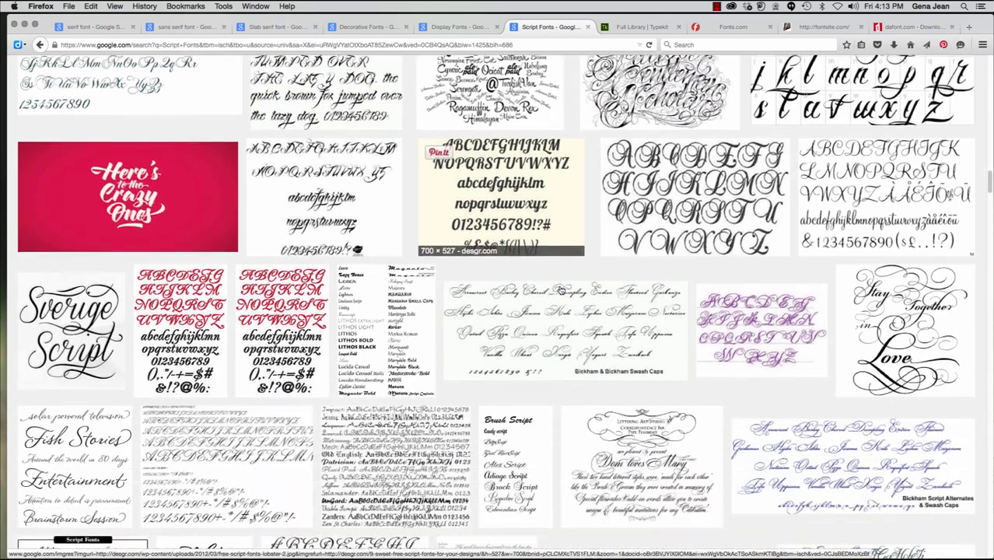
pyautogui.scroll(-4, 560, 290)
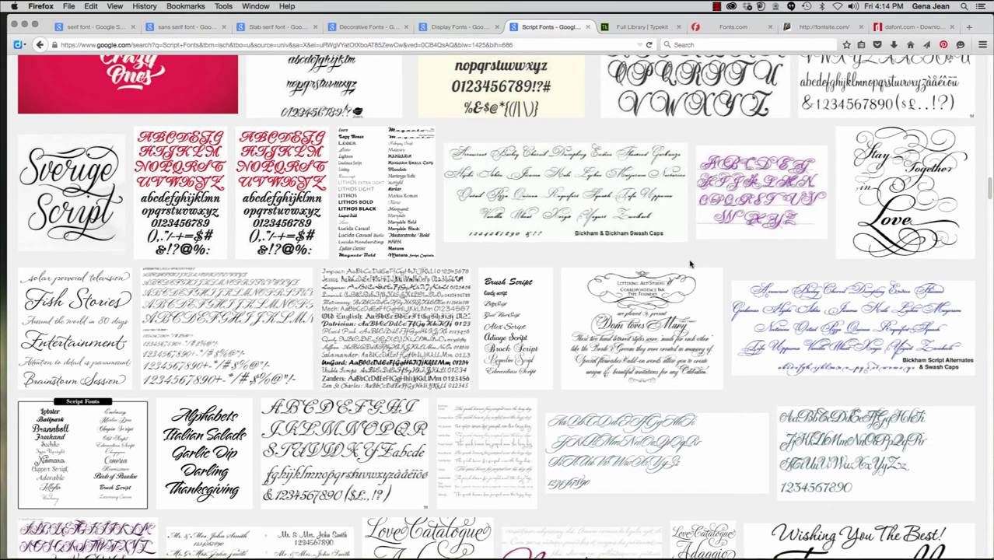
# - Return to the Photoshop document and select the whole Example text line
pyautogui.press('super+Tab')
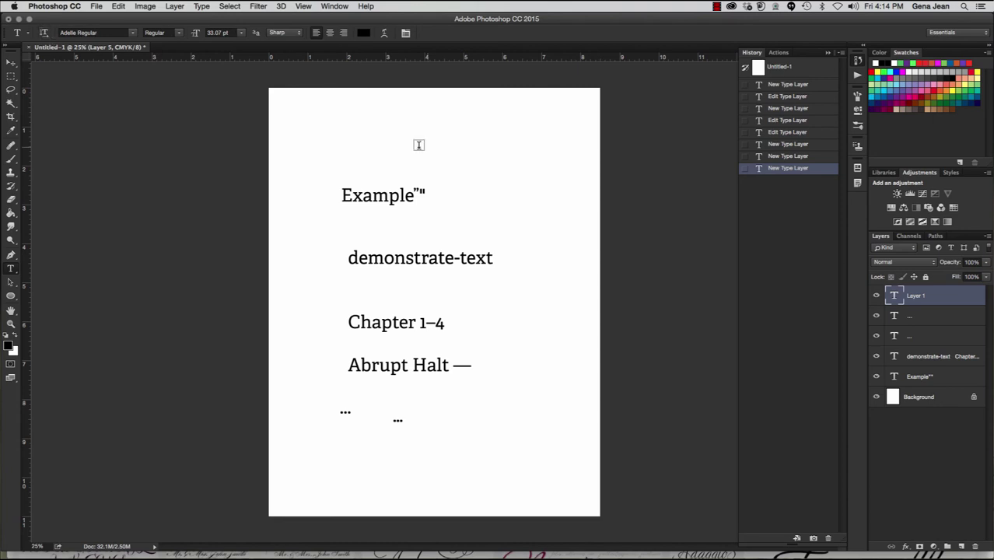
pyautogui.click(361, 196)
pyautogui.press('Home')
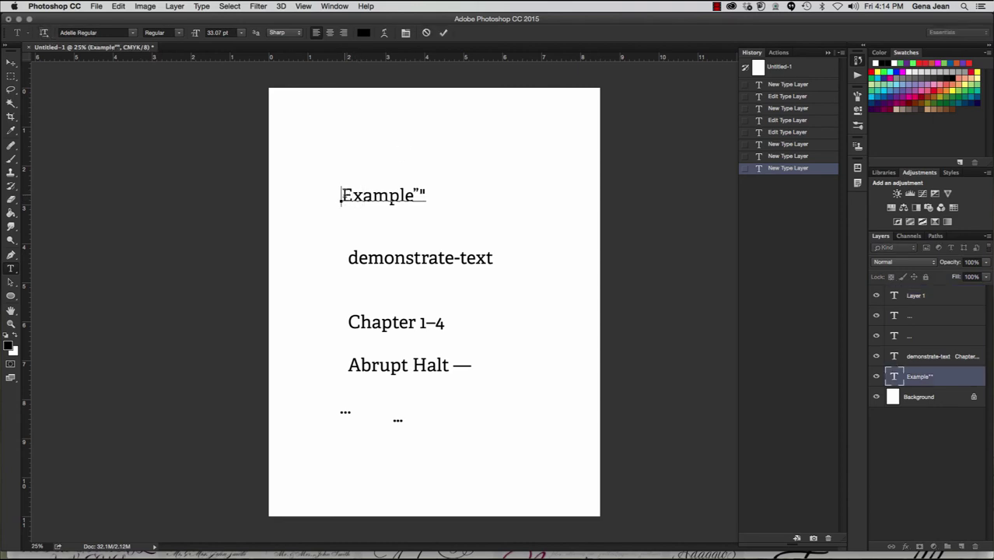
pyautogui.hotkey('shift', 'End')
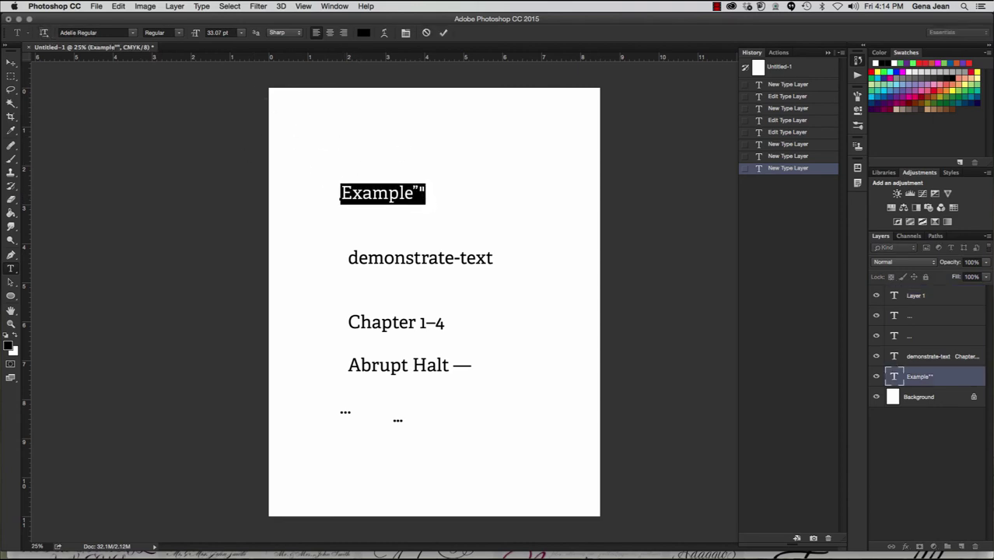
# - Preview fonts on the Example line, trying Arial Regular, Arial Italic and Arial Bold
pyautogui.click(134, 32)
pyautogui.press('Down')
pyautogui.press('Down')
pyautogui.press('Down')
pyautogui.press('Down')
pyautogui.press('Down')
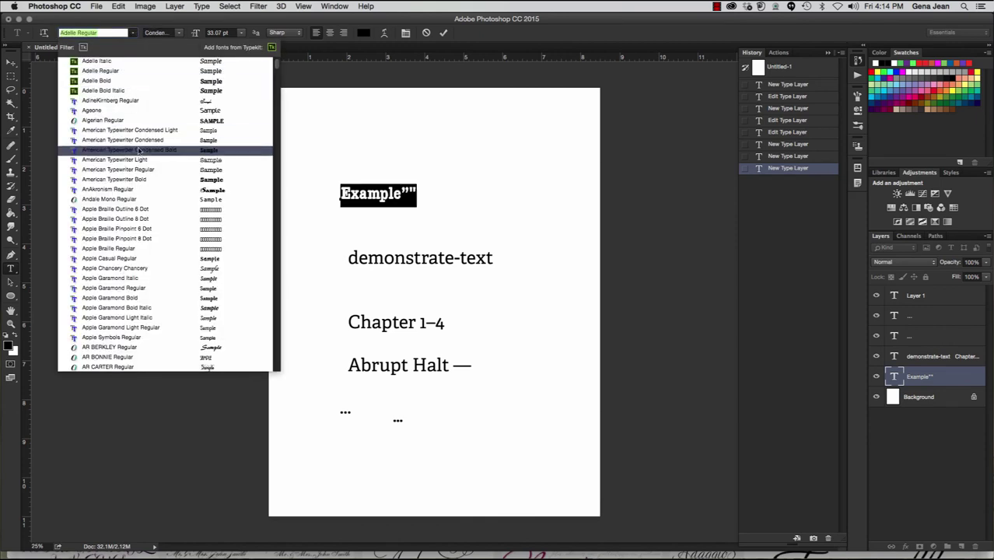
pyautogui.scroll(-10, 140, 151)
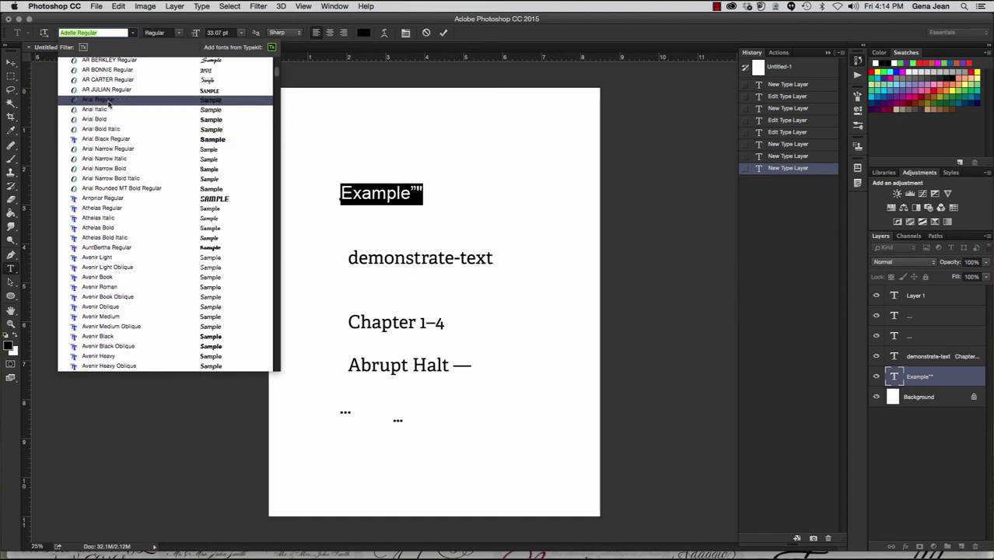
pyautogui.click(107, 99)
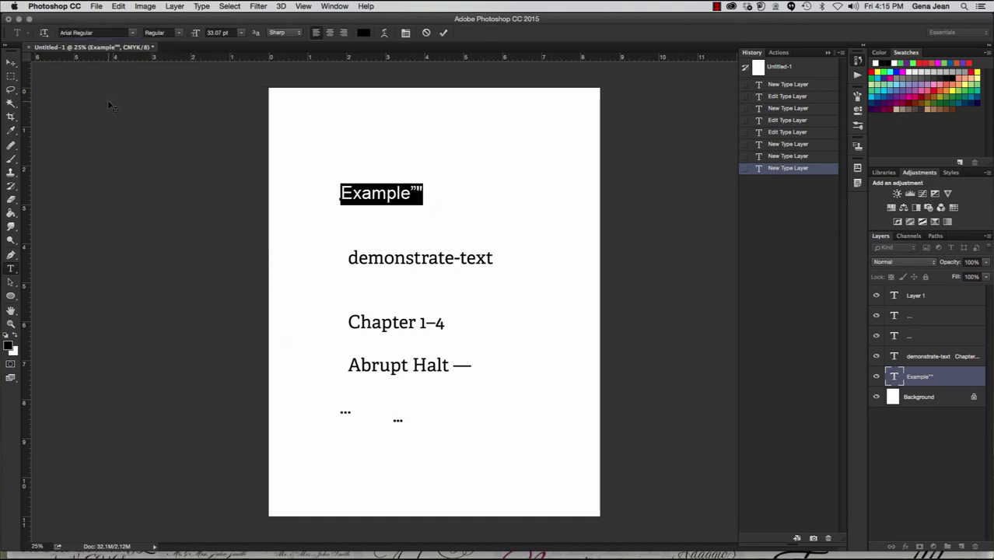
pyautogui.click(134, 36)
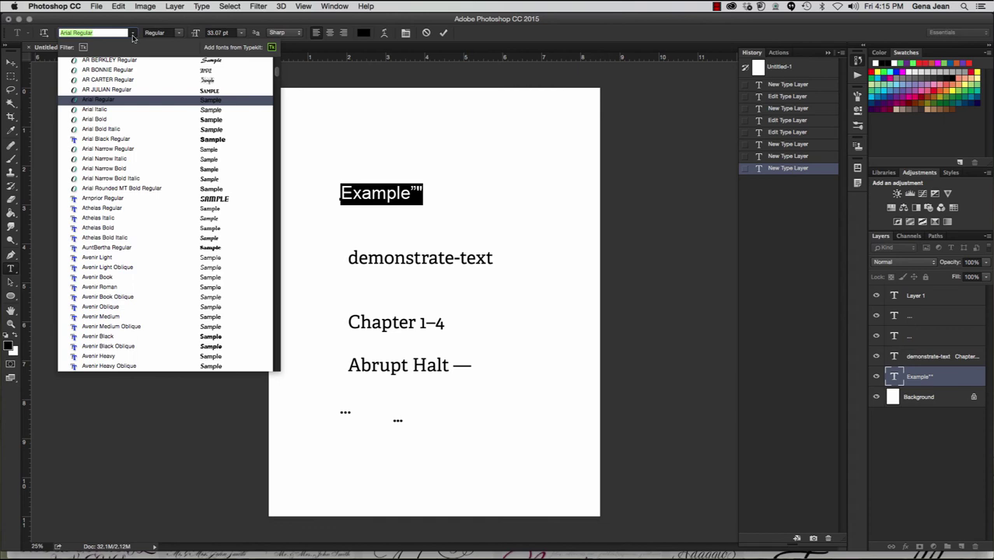
pyautogui.click(115, 109)
pyautogui.click(133, 33)
pyautogui.click(120, 121)
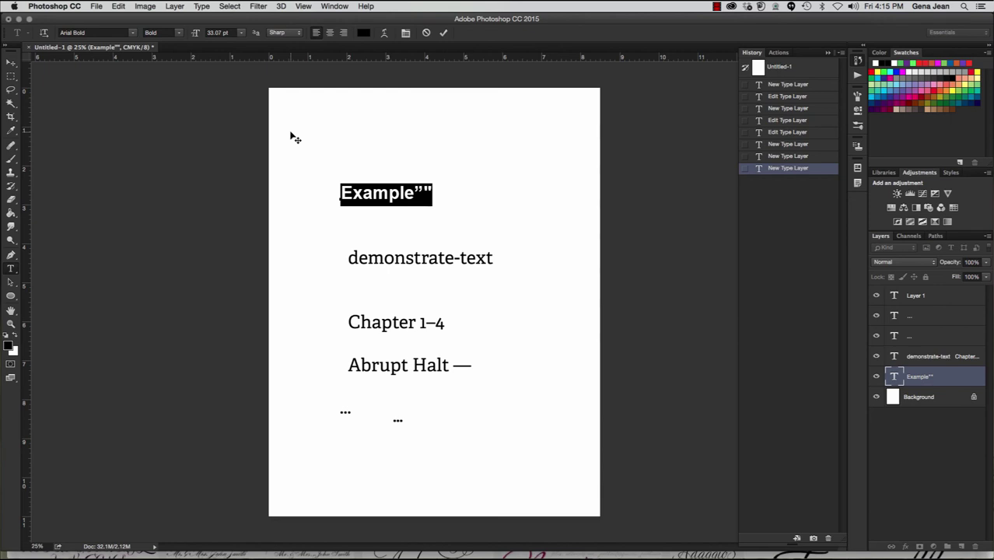
# - Set the Example line's font style to Bold and clear the text selection
pyautogui.click(179, 35)
pyautogui.click(156, 27)
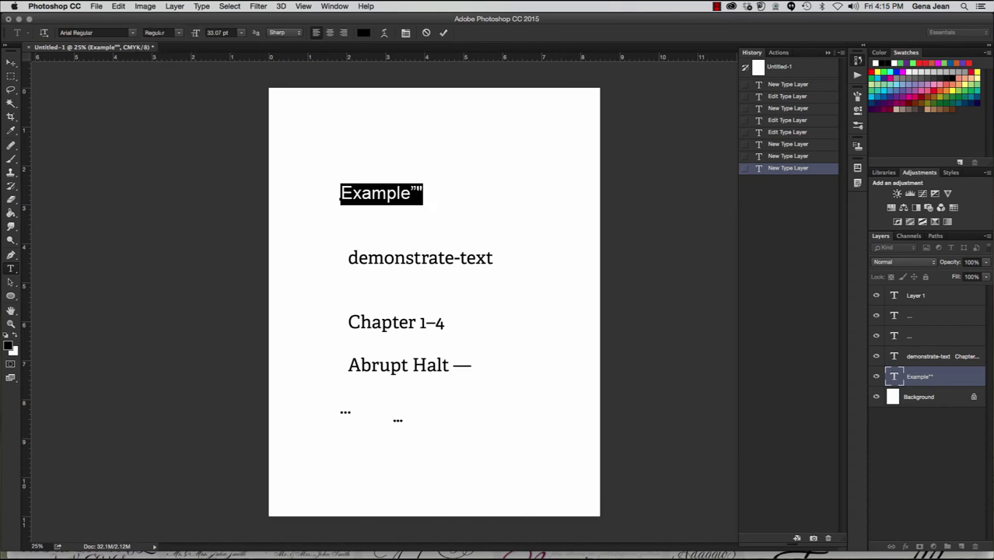
pyautogui.click(172, 33)
pyautogui.click(177, 34)
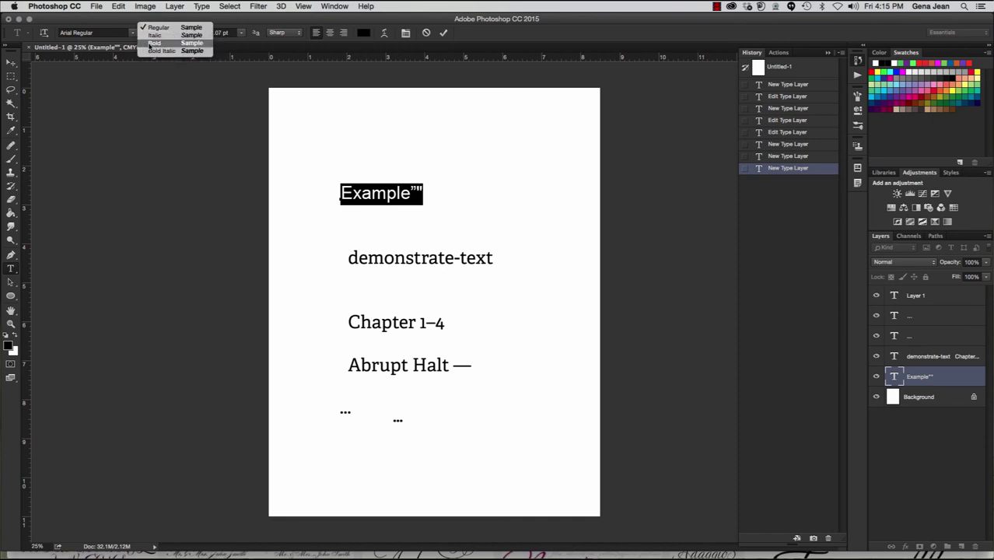
pyautogui.click(152, 43)
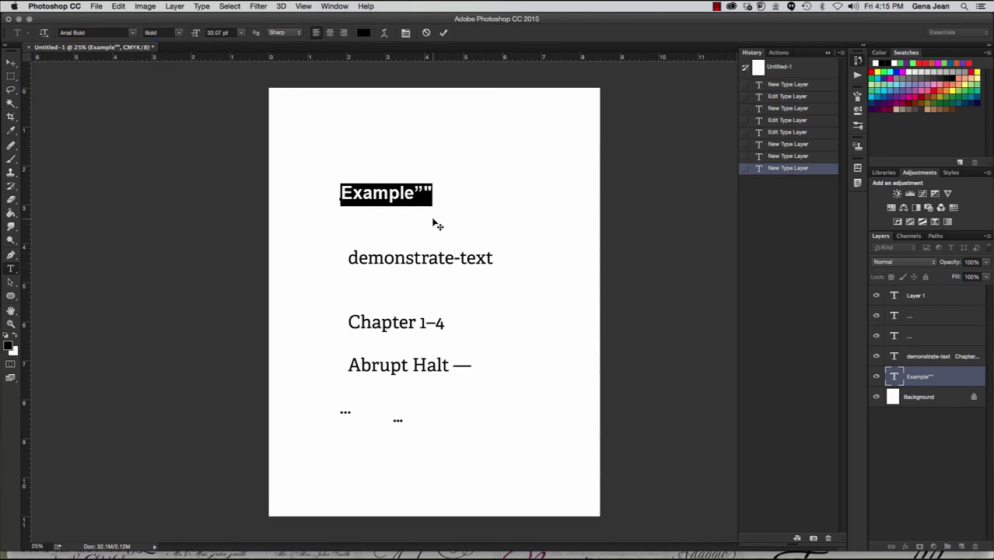
pyautogui.click(417, 194)
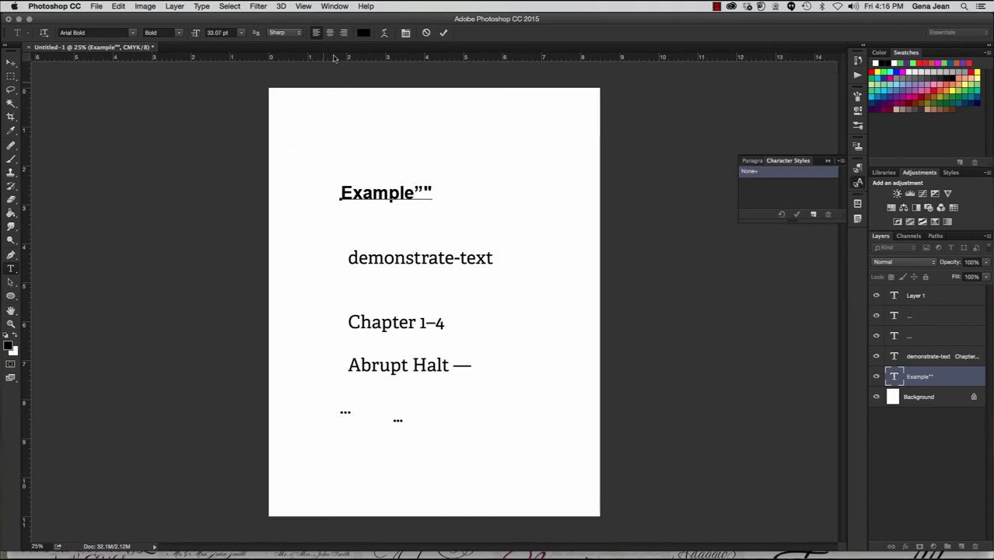
# - Show the Character panel and apply Faux Italic to the Example text from its flyout menu
pyautogui.click(334, 6)
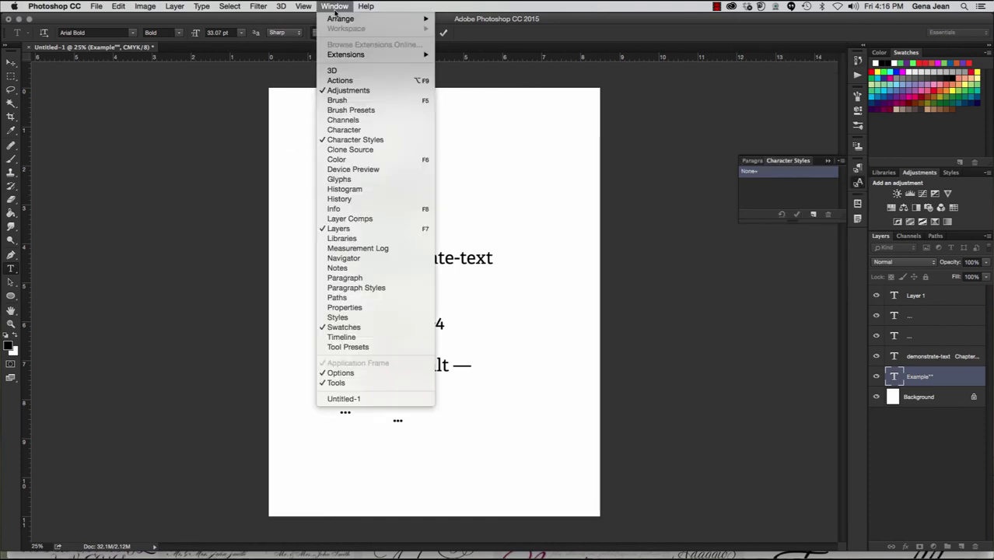
pyautogui.click(343, 129)
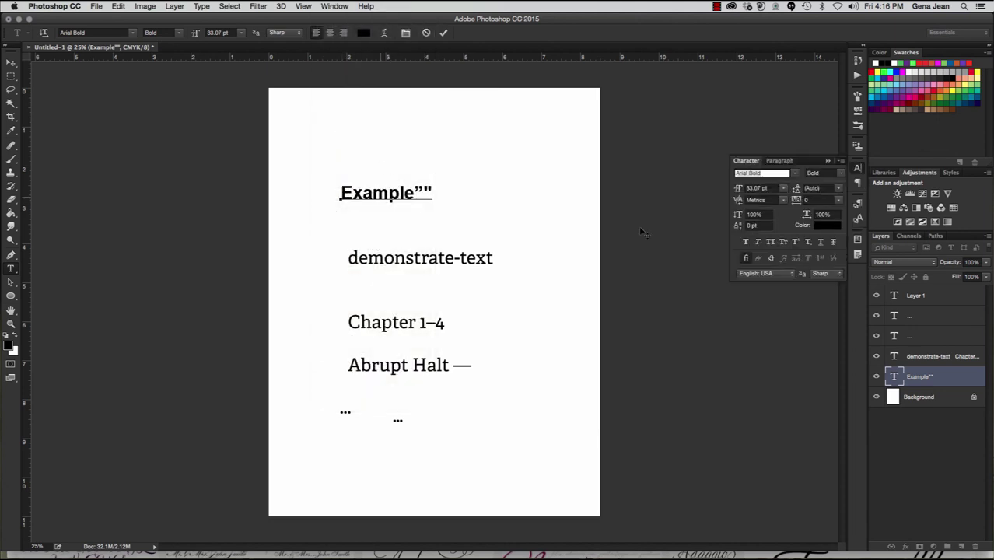
pyautogui.click(840, 161)
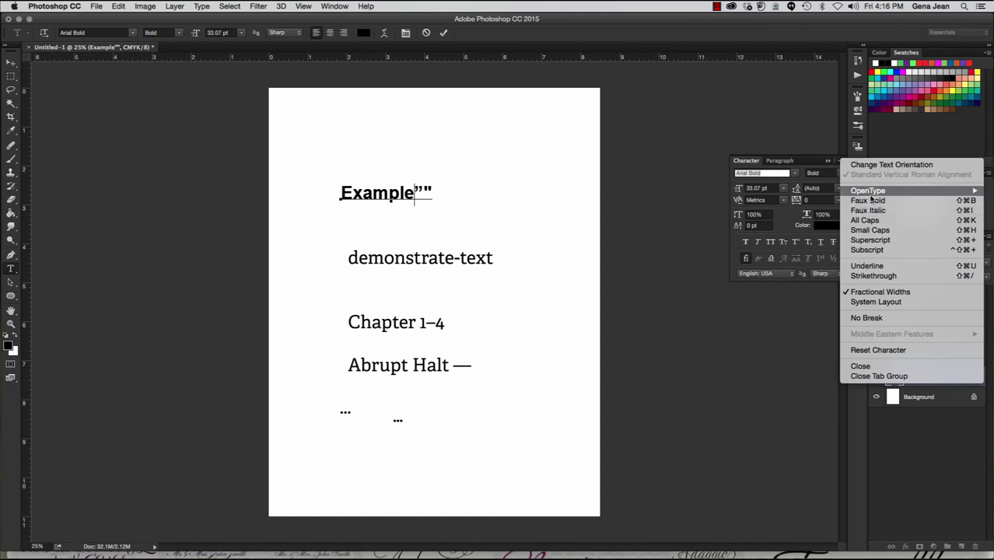
pyautogui.moveTo(884, 196)
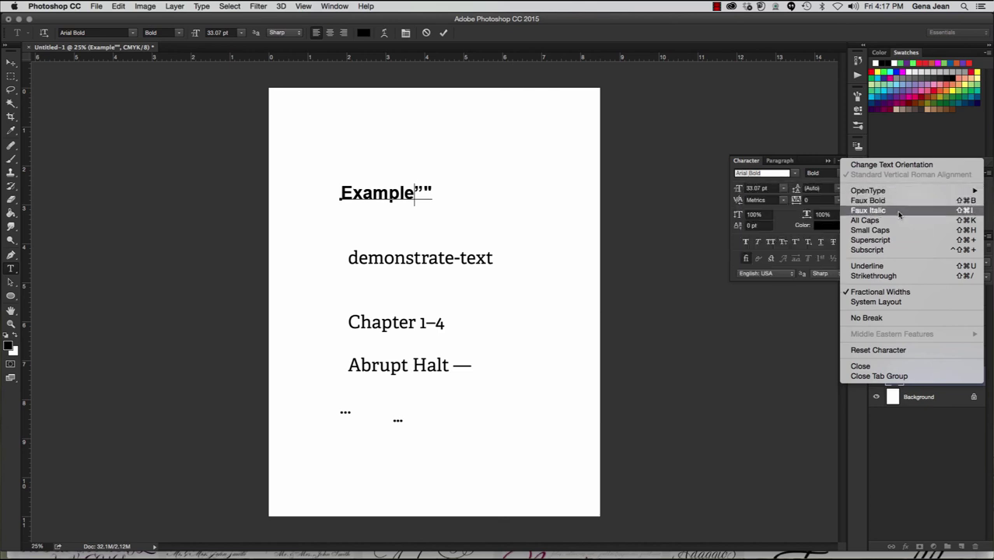
pyautogui.click(894, 210)
# - Check the font family and font style lists, leaving the Example line in Arial Bold
pyautogui.click(132, 33)
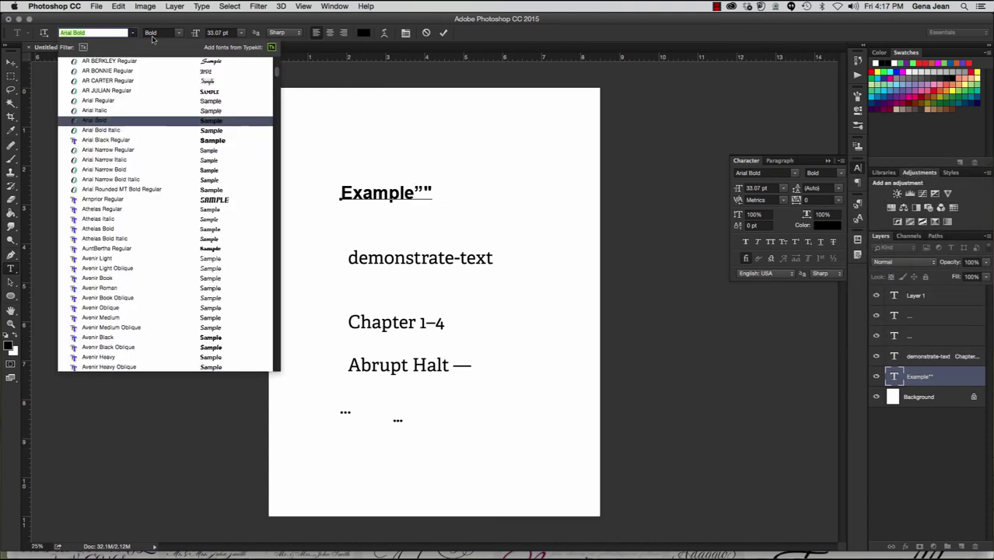
pyautogui.click(167, 35)
pyautogui.click(175, 35)
pyautogui.click(175, 42)
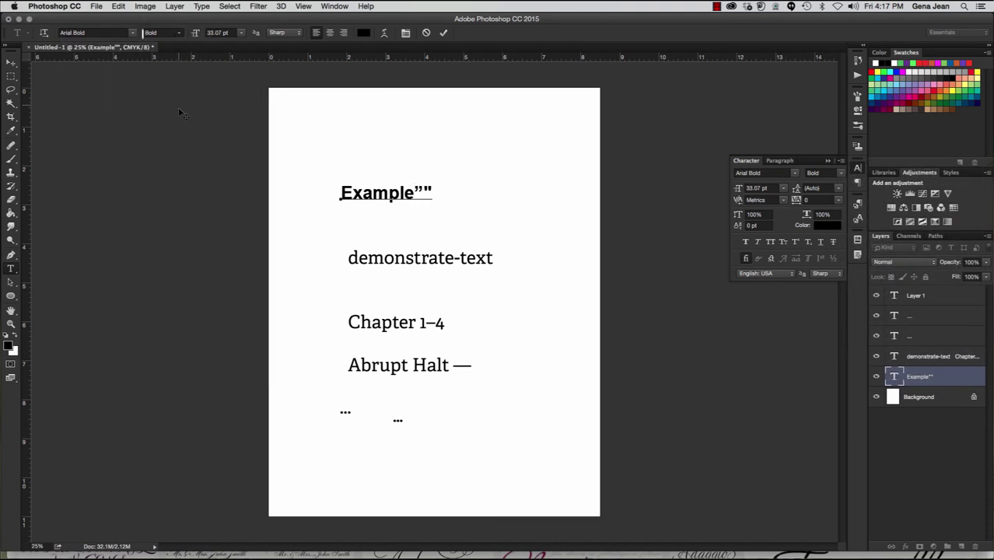
# - Commit the Example text edits and set the line to Arial Bold Italic
pyautogui.click(11, 62)
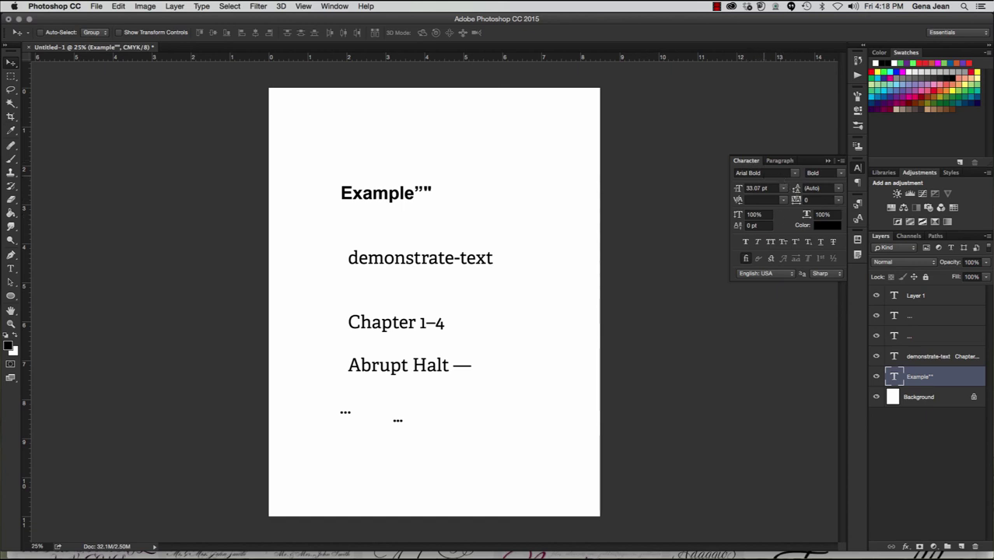
pyautogui.click(795, 178)
pyautogui.click(775, 210)
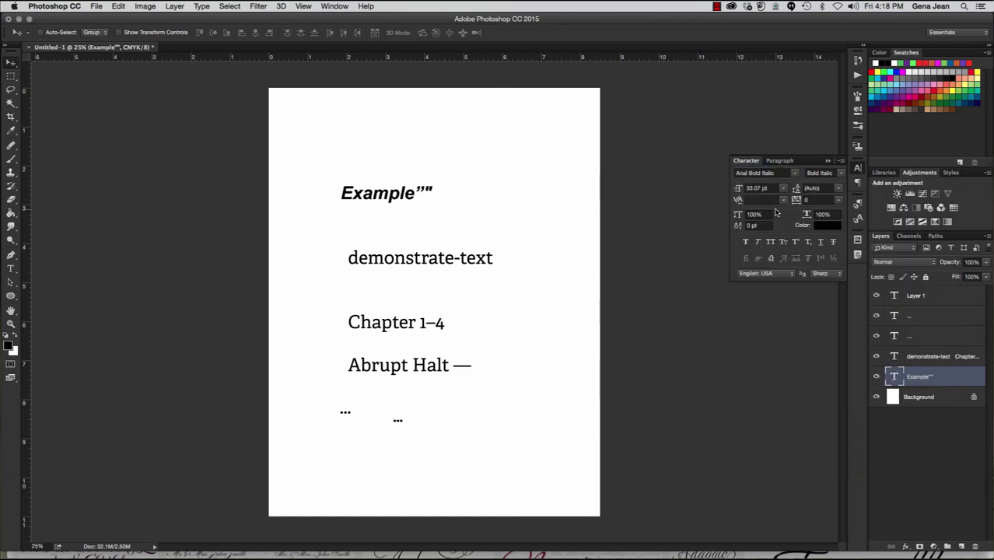
# - Step through fonts from Arial Narrow to Avenir Next Condensed Italic, previewing each on Example
pyautogui.click(766, 172)
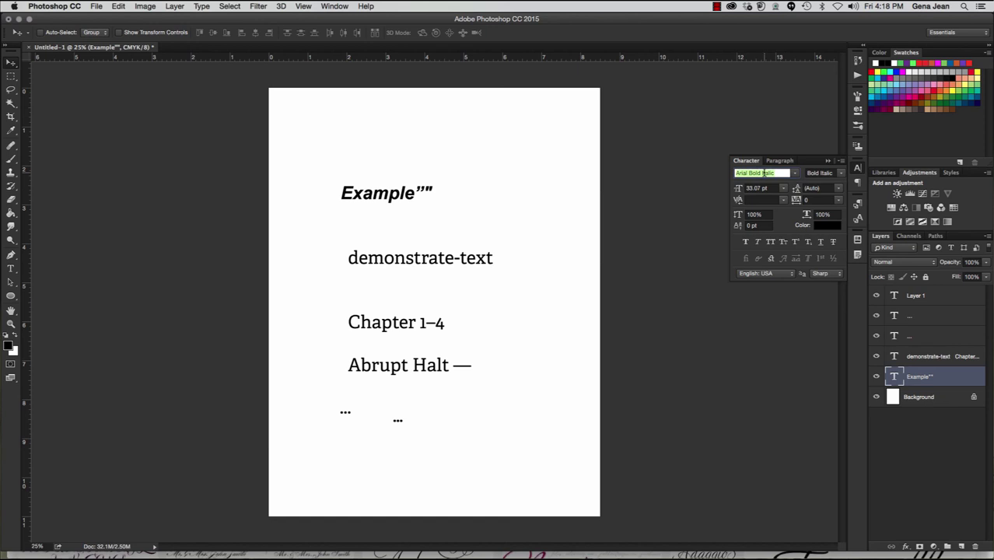
pyautogui.press('Down')
pyautogui.press('Down')
pyautogui.press('Down')
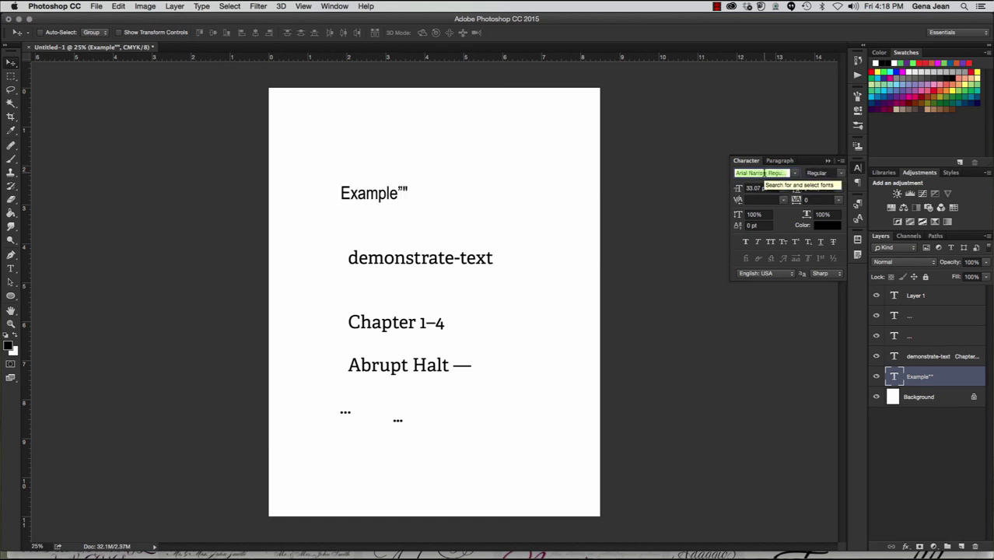
pyautogui.press('Down')
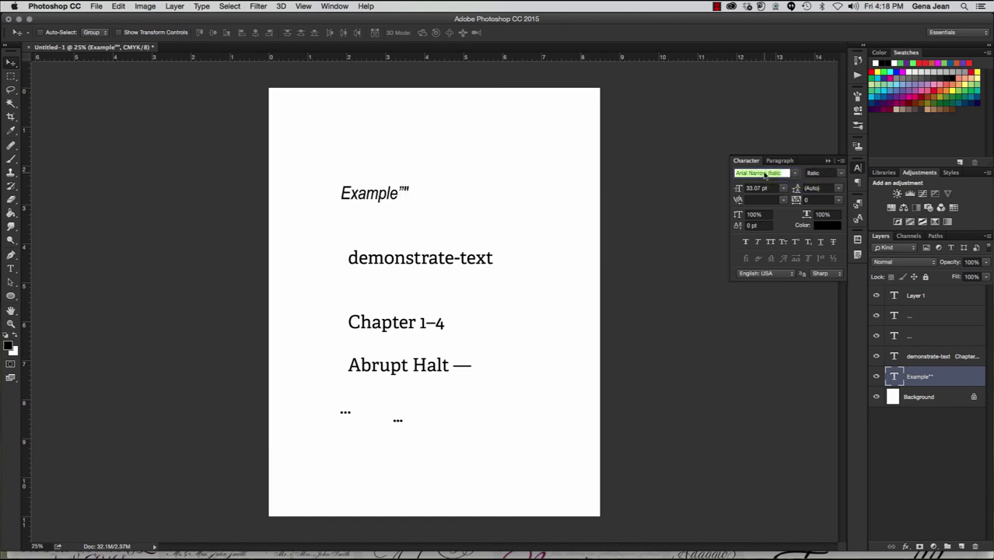
pyautogui.press('Down')
pyautogui.press('Down')
pyautogui.press('Down')
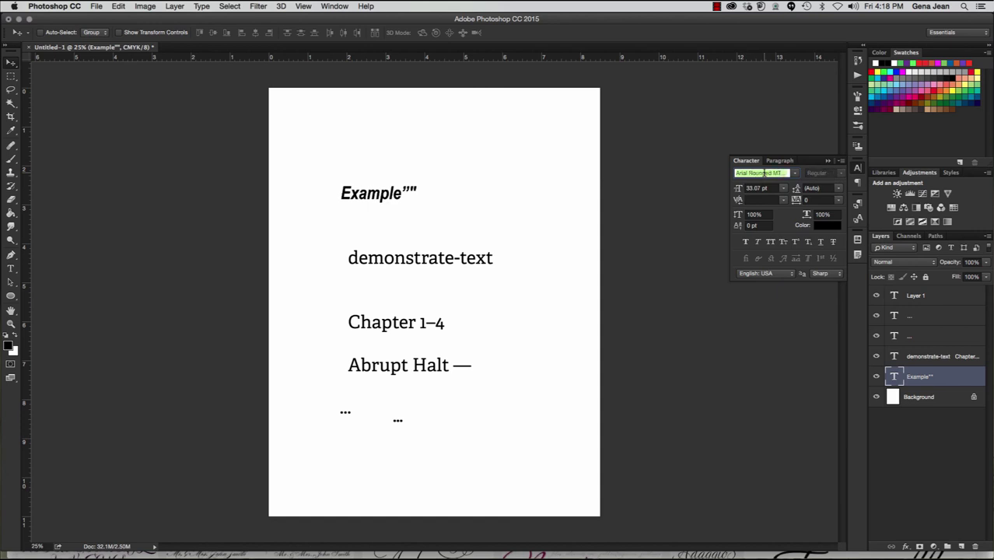
pyautogui.press('Down')
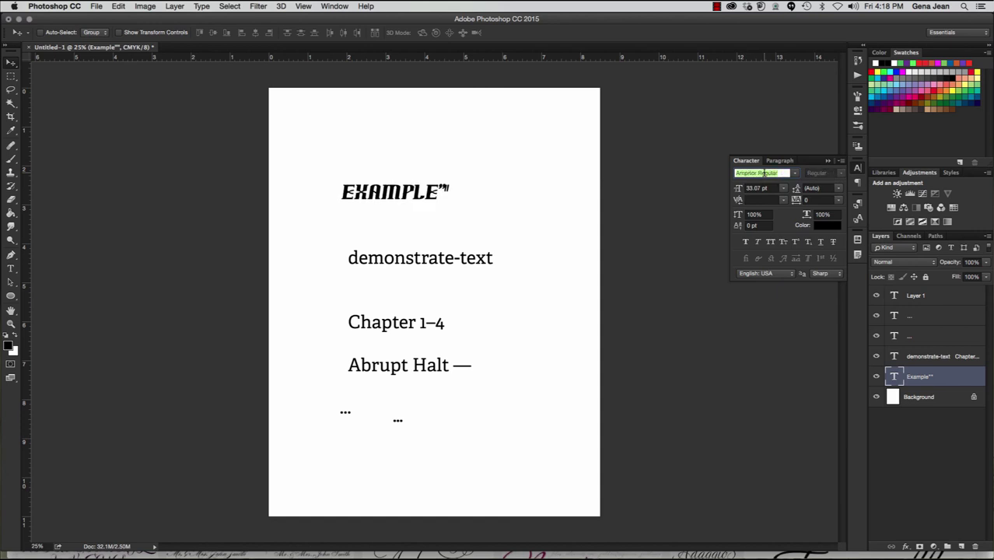
pyautogui.press('Down')
pyautogui.press('Down')
pyautogui.press('Down')
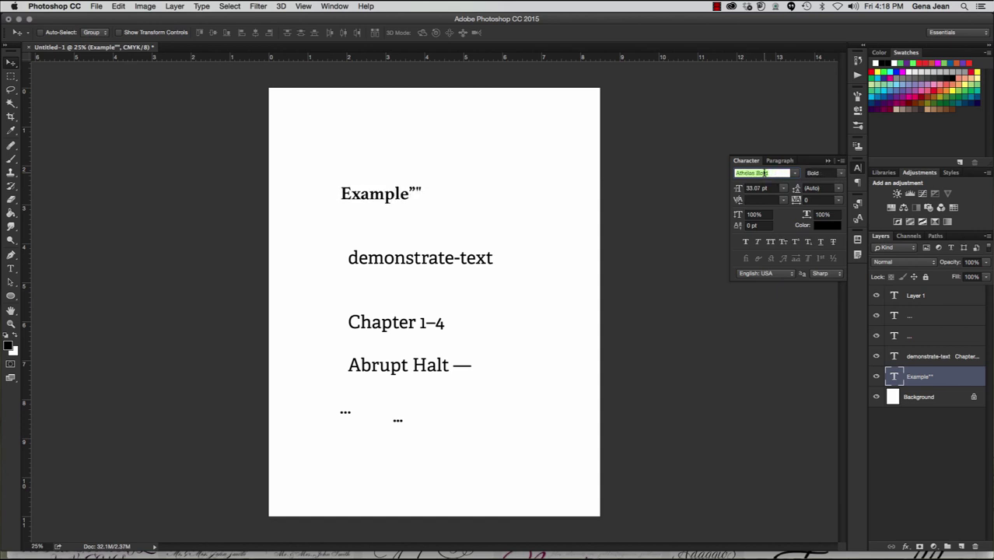
pyautogui.press('Down')
pyautogui.press('Down')
pyautogui.press('Down')
pyautogui.press('Down')
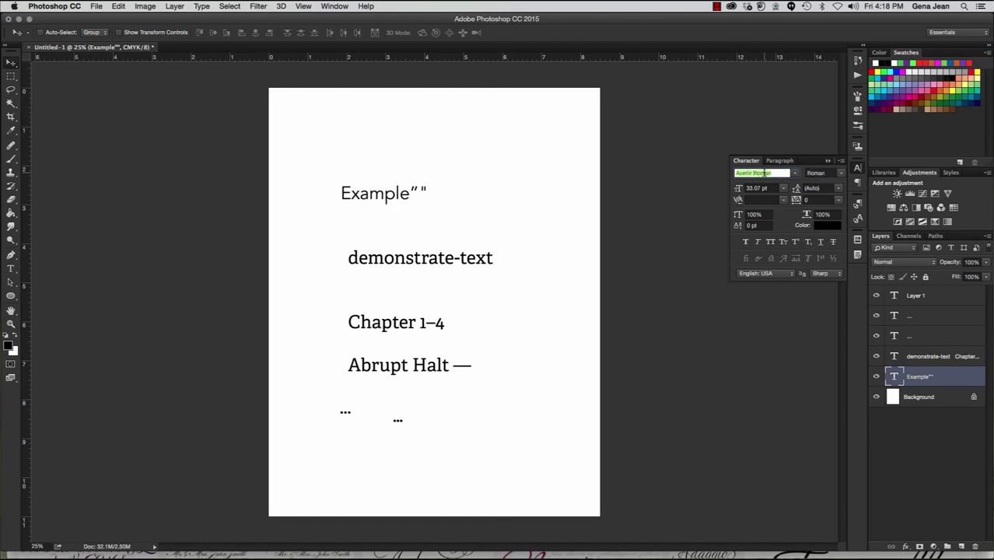
pyautogui.press('Down')
pyautogui.press('Down')
pyautogui.press('Down')
pyautogui.press('Down')
pyautogui.press('Down')
pyautogui.press('Down')
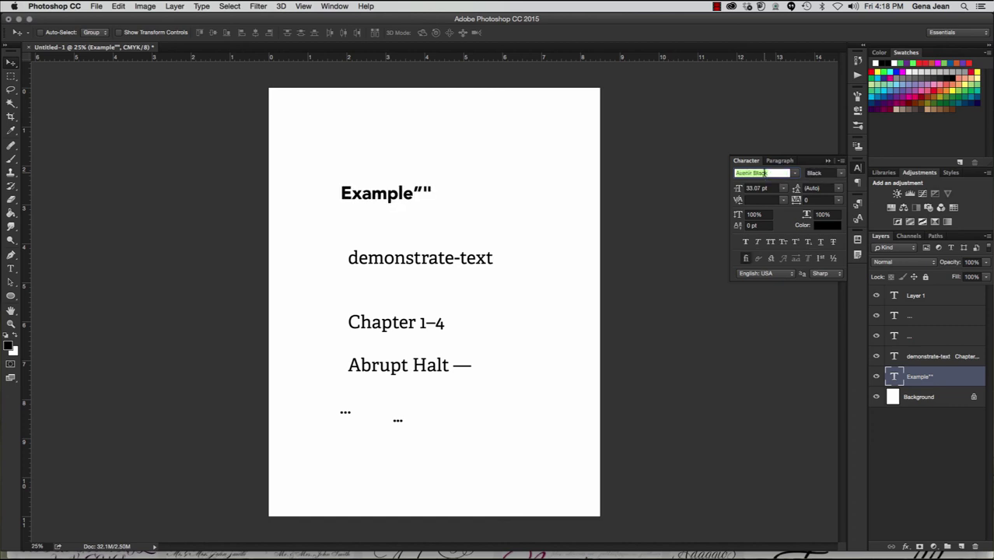
pyautogui.press('Down')
pyautogui.press('Down')
pyautogui.press('Down')
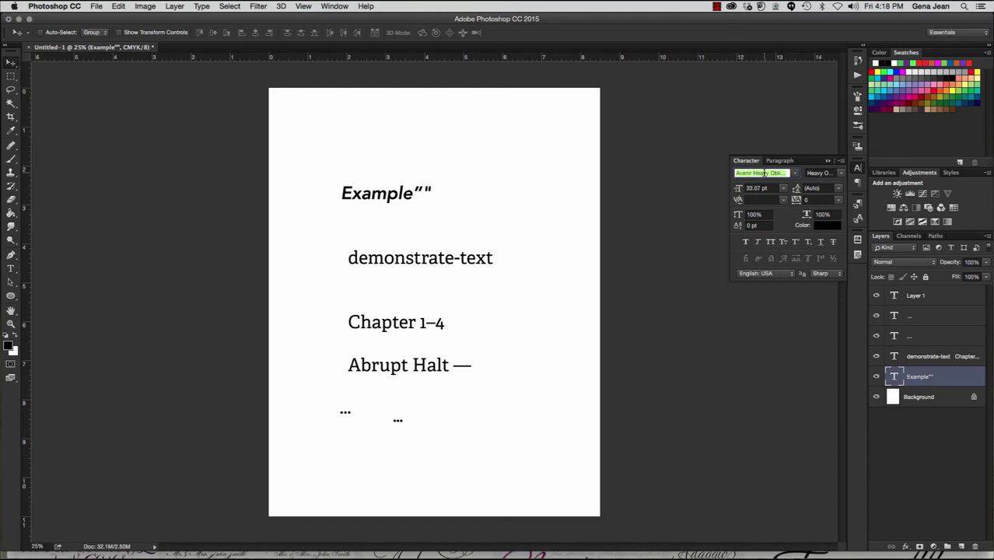
pyautogui.press('Down')
pyautogui.press('Down')
pyautogui.press('Down')
pyautogui.press('Down')
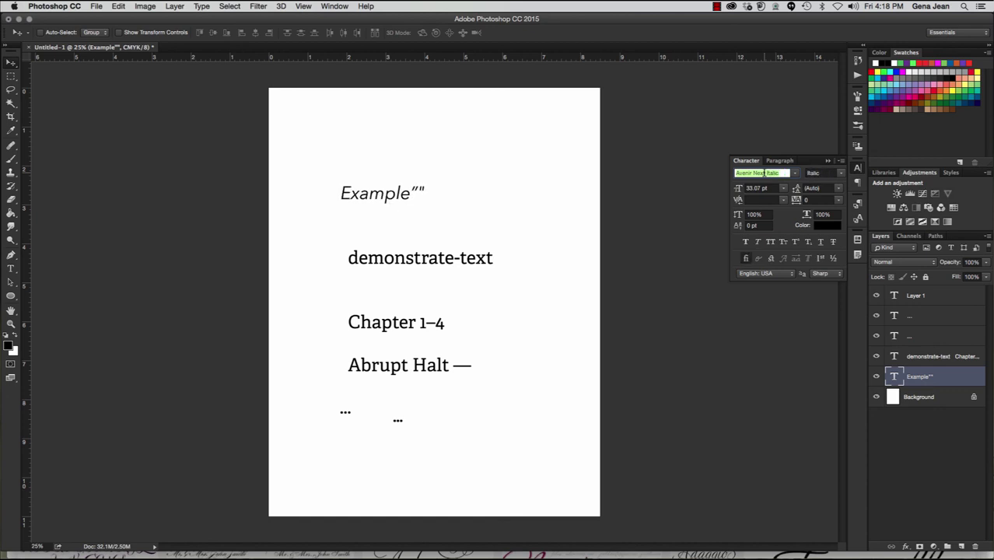
pyautogui.press('Down')
pyautogui.press('Down')
pyautogui.press('Down')
pyautogui.press('Down')
pyautogui.press('Down')
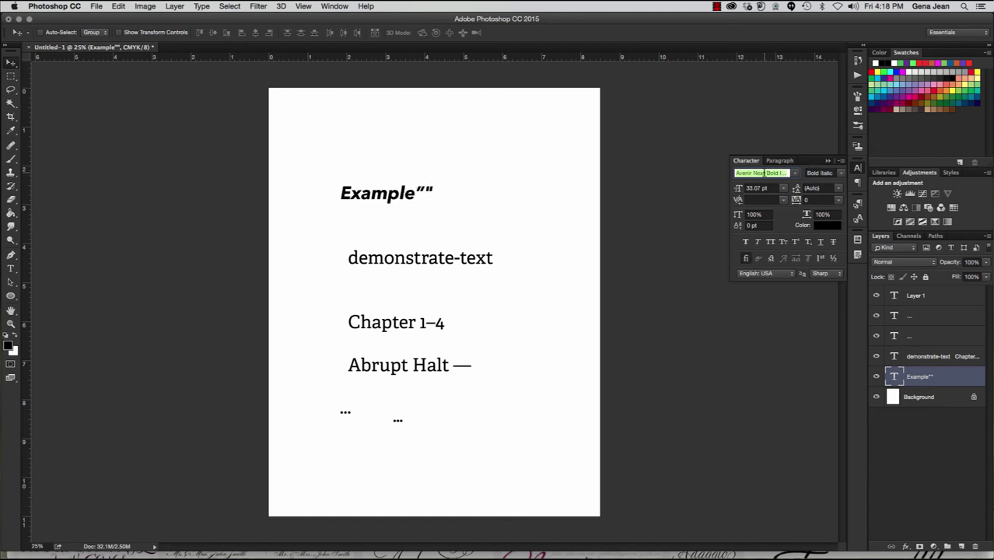
pyautogui.press('Down')
pyautogui.press('Down')
pyautogui.press('Down')
pyautogui.press('Down')
pyautogui.press('Down')
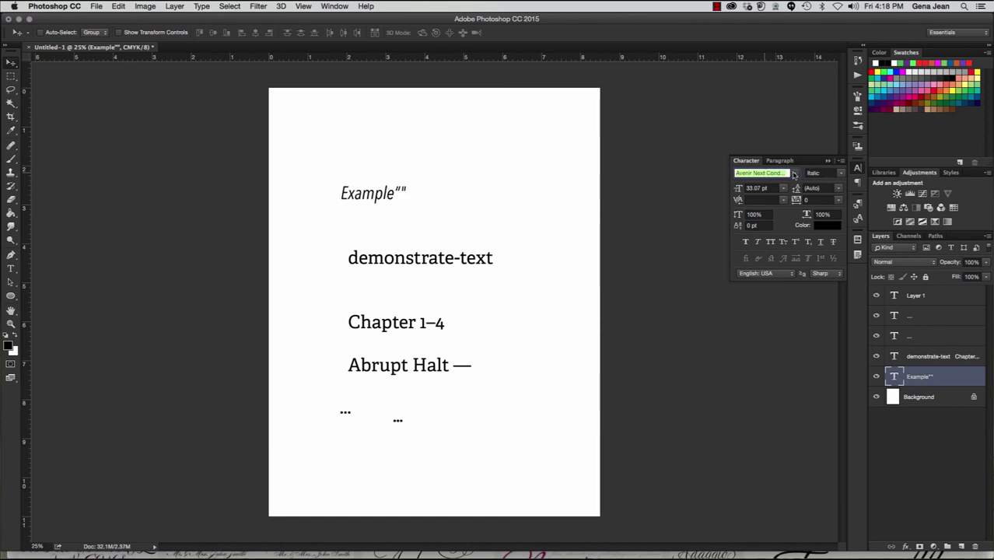
# - Cancel the font preview so the Example line reverts to Arial Bold Italic
pyautogui.click(794, 174)
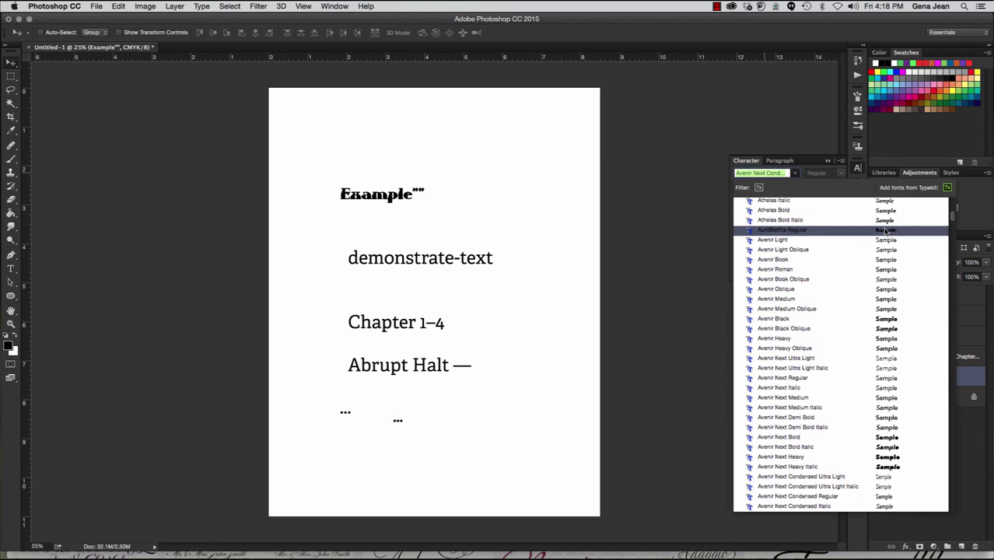
pyautogui.press('Escape')
pyautogui.click(133, 36)
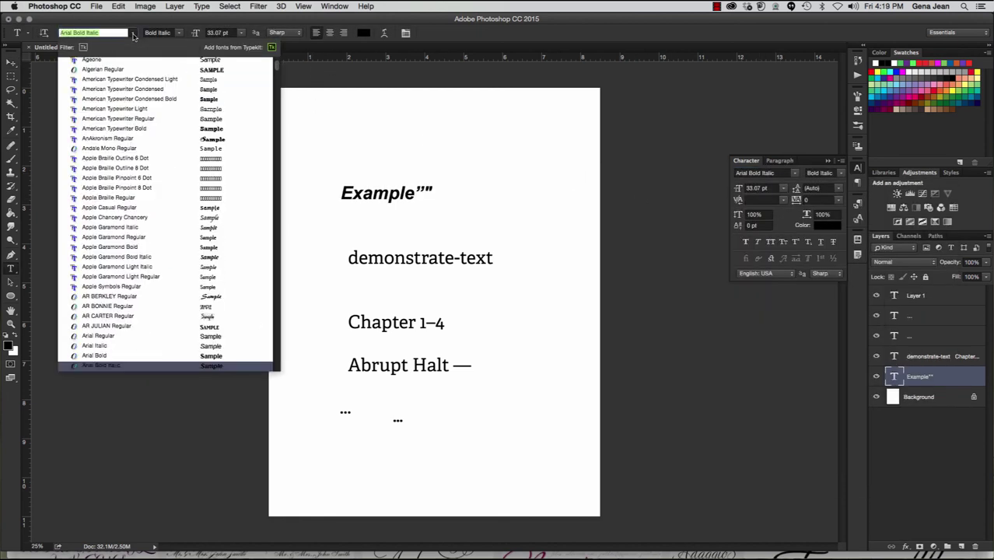
# - Set Type > Font Preview Size to Extra Large and browse the font list's larger samples
pyautogui.click(202, 7)
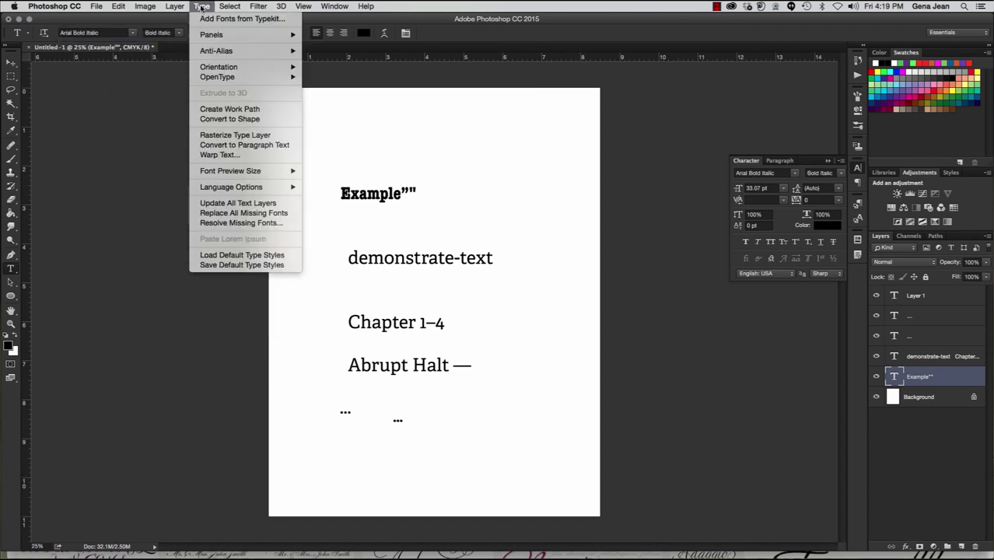
pyautogui.moveTo(250, 178)
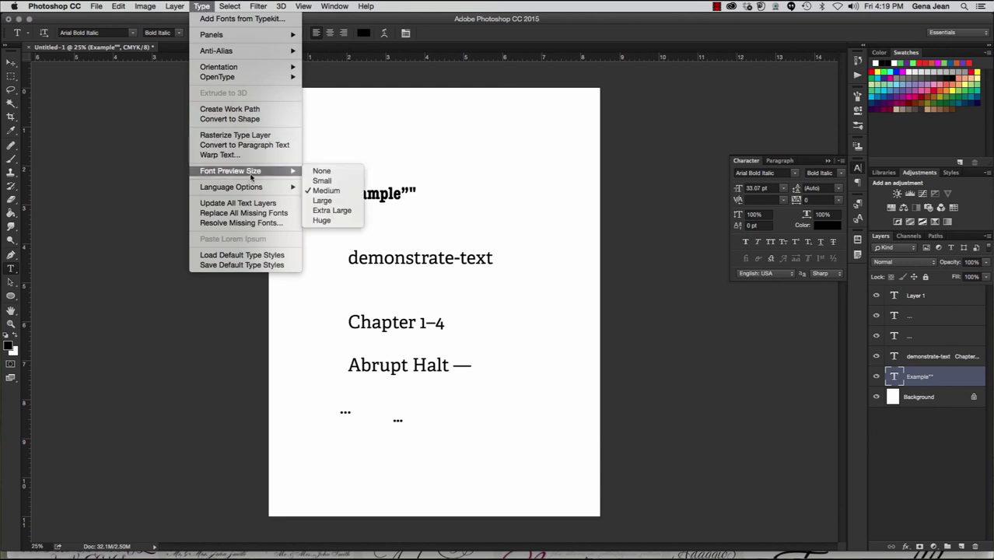
pyautogui.click(331, 210)
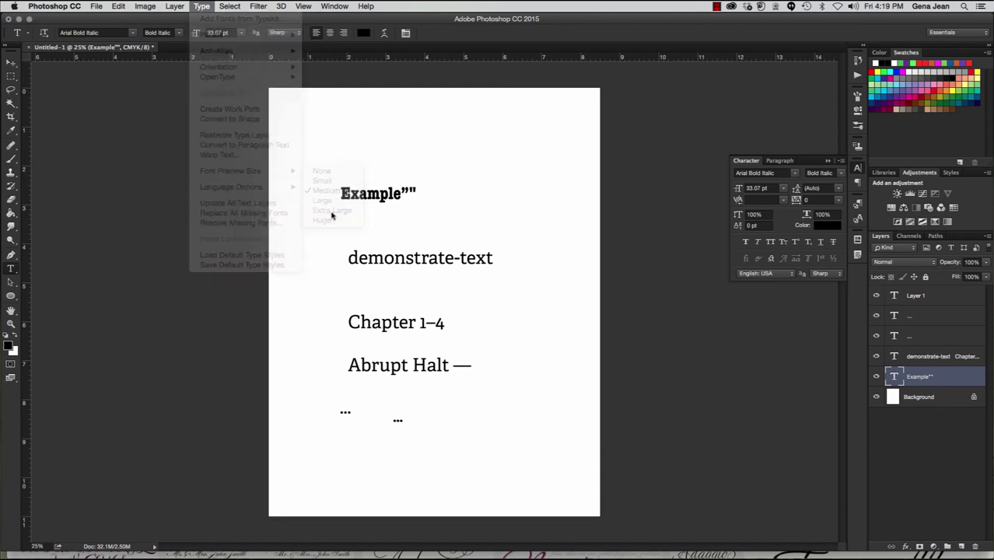
pyautogui.click(133, 36)
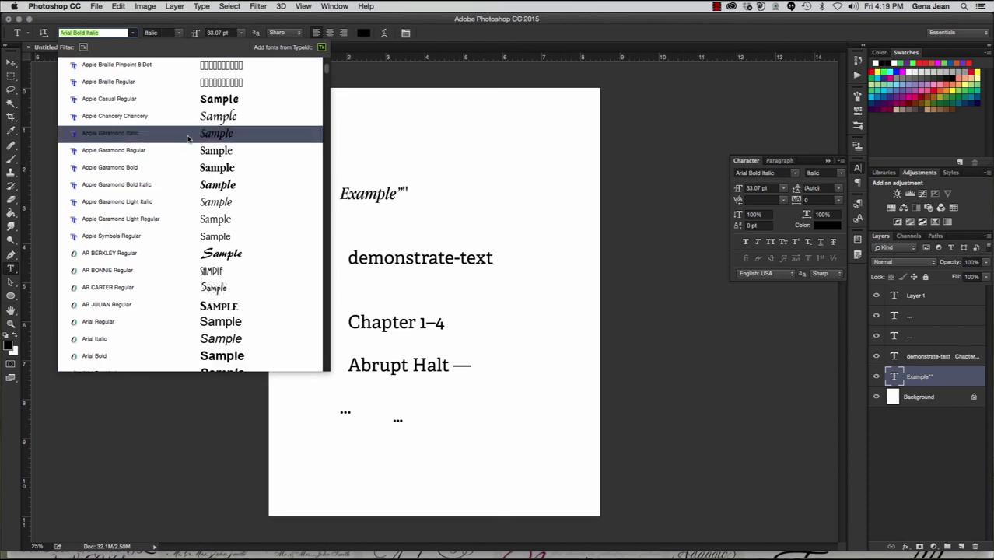
pyautogui.scroll(-15, 186, 138)
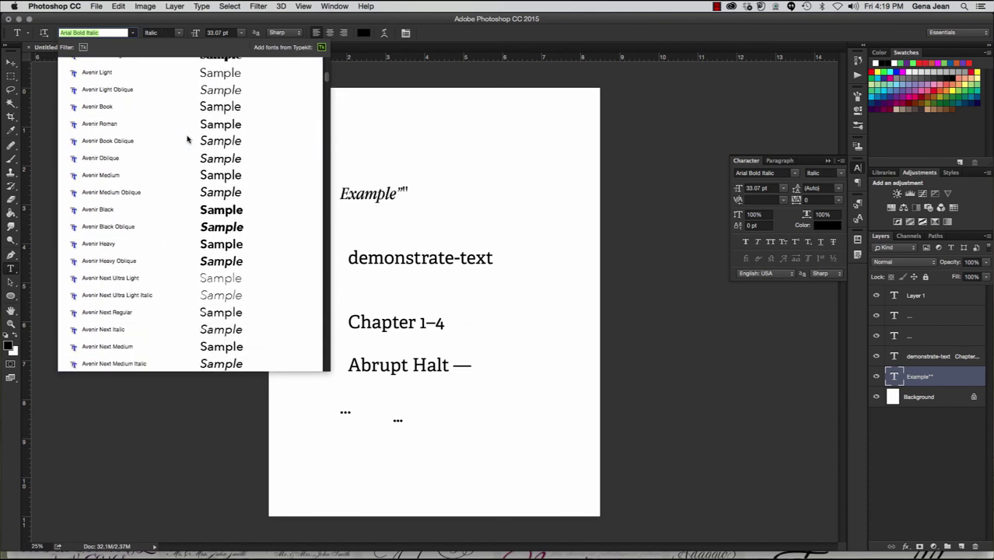
pyautogui.scroll(-10, 186, 138)
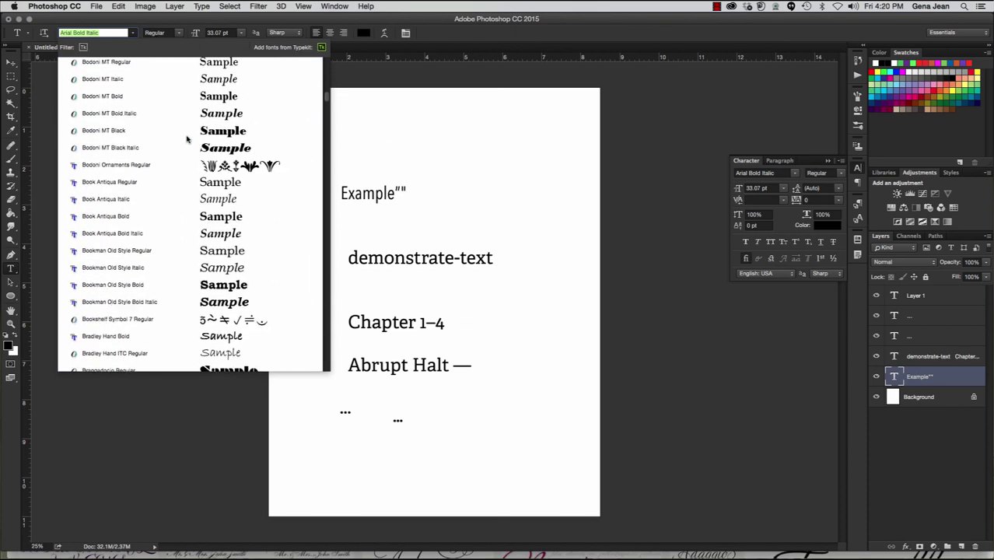
pyautogui.scroll(3, 187, 138)
pyautogui.click(201, 6)
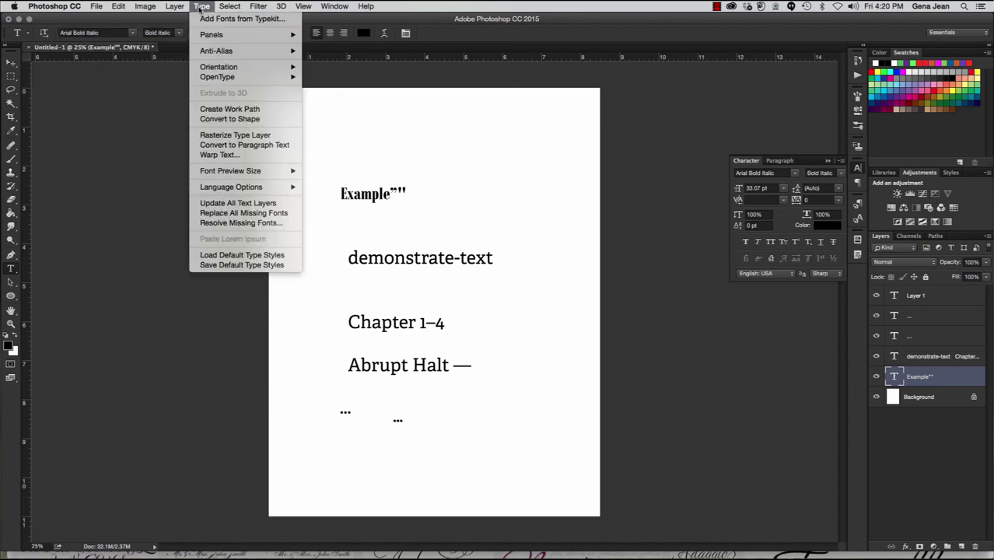
pyautogui.moveTo(250, 173)
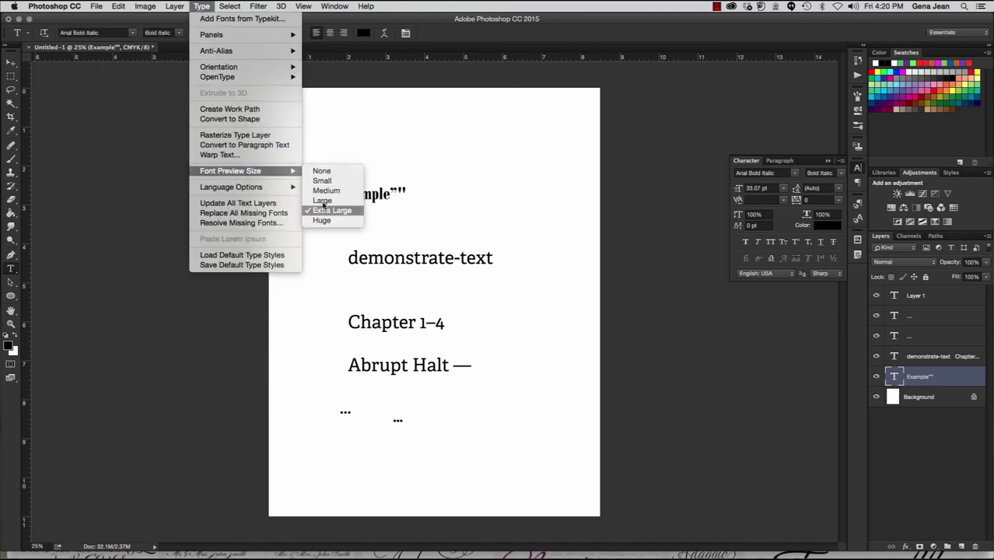
pyautogui.click(145, 182)
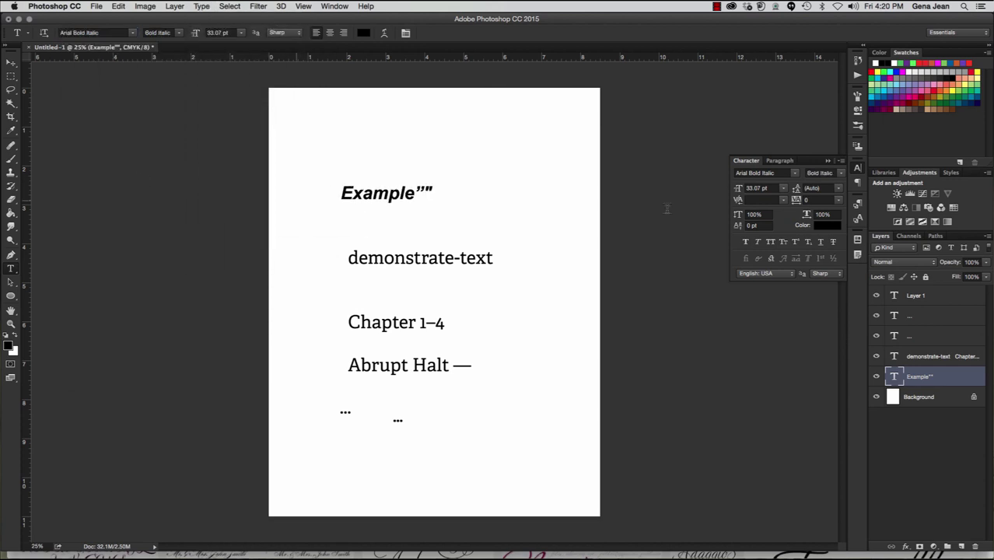